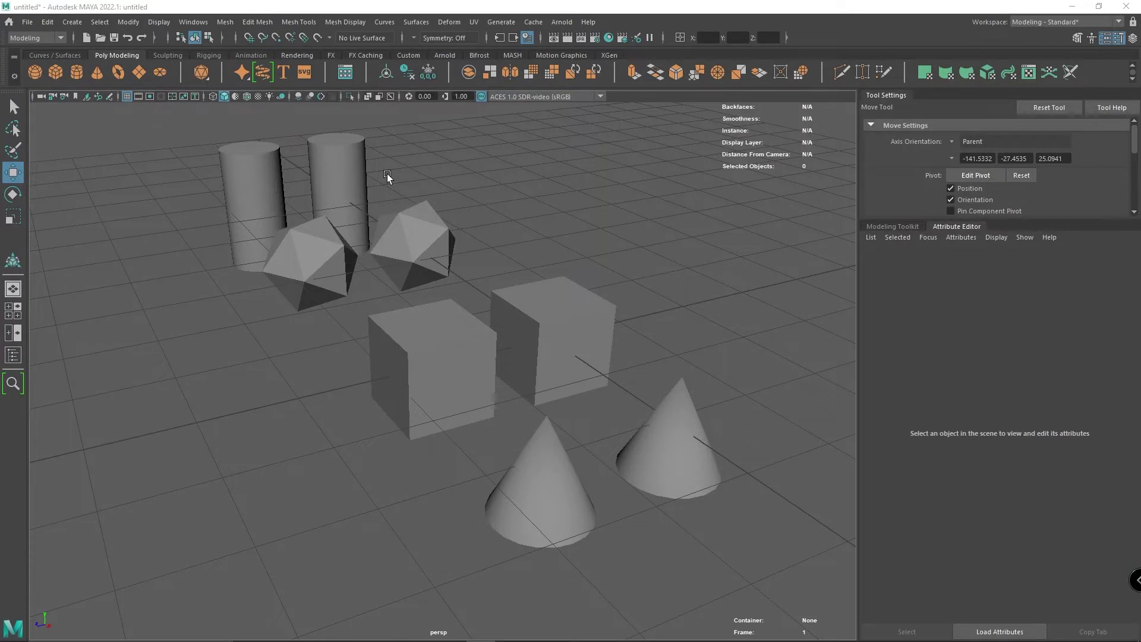
Step: Check each right-hand primitive (cone, cube, icosahedron, cylinder), ending with the right cone selected
click(665, 446)
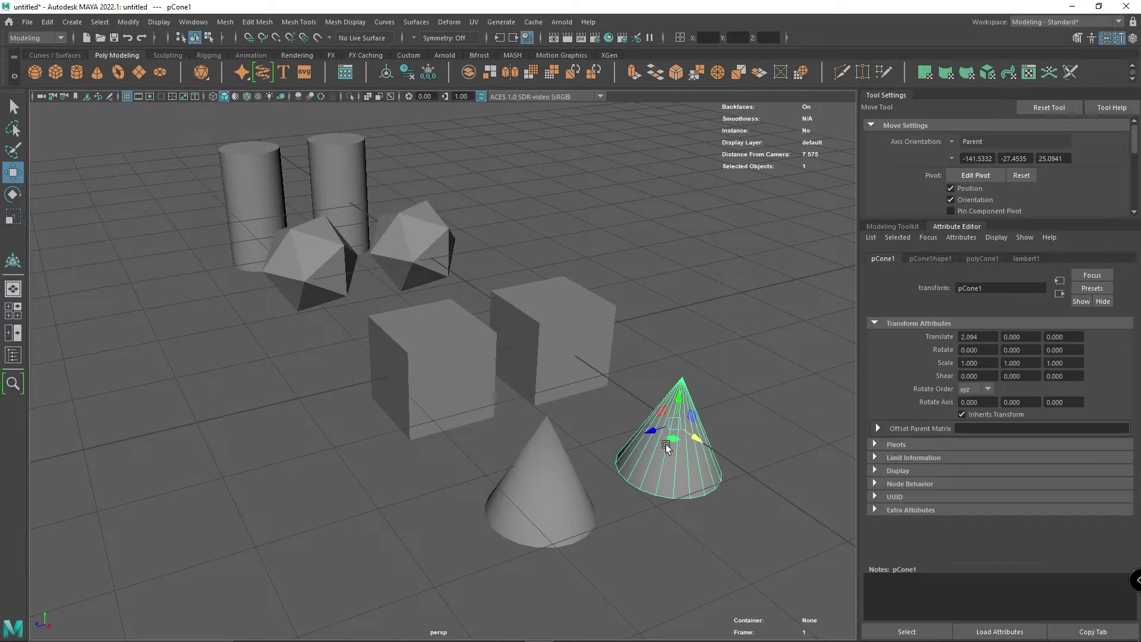
click(500, 320)
click(395, 239)
click(343, 189)
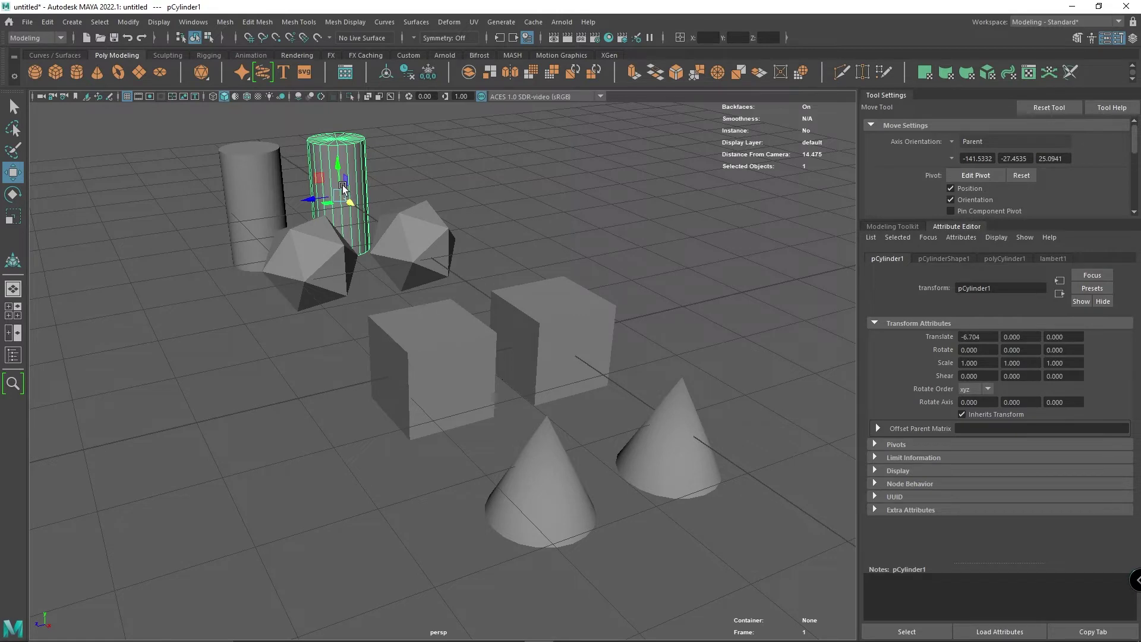
click(682, 441)
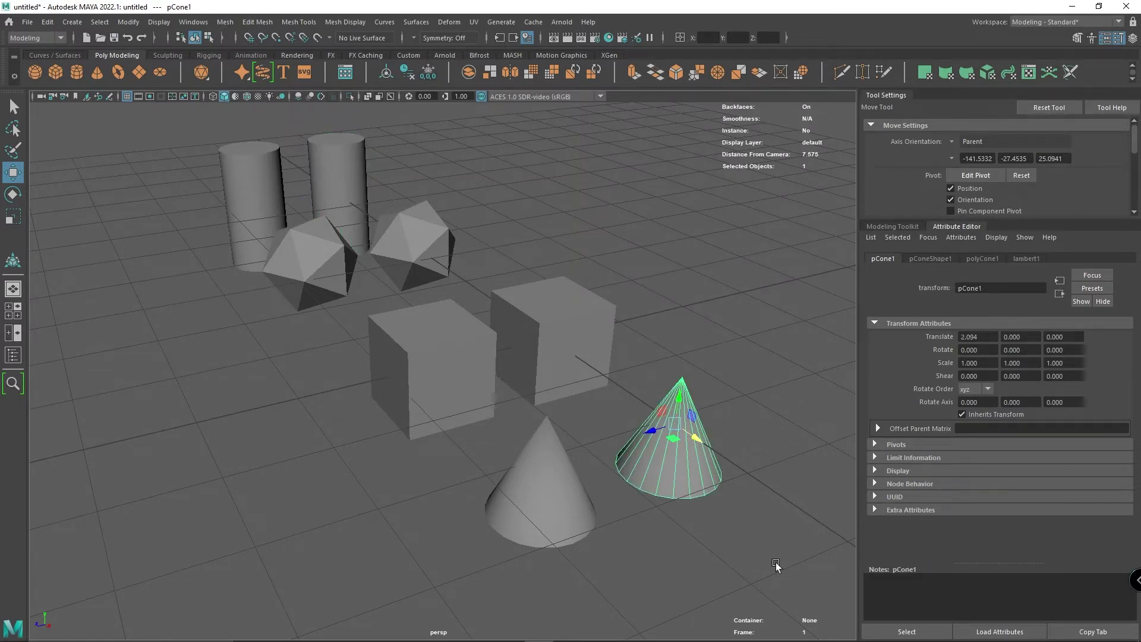
Step: Smooth-preview the right cone, then give the right cube Smooth Mesh Preview with Cage + Smooth Mesh display
key(3)
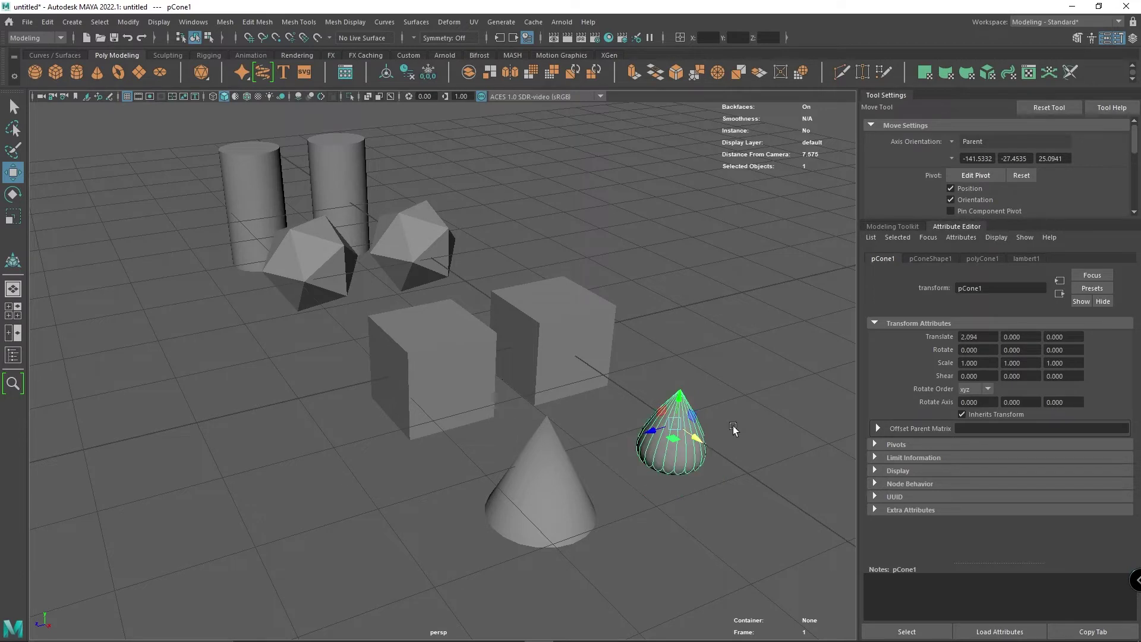
click(570, 376)
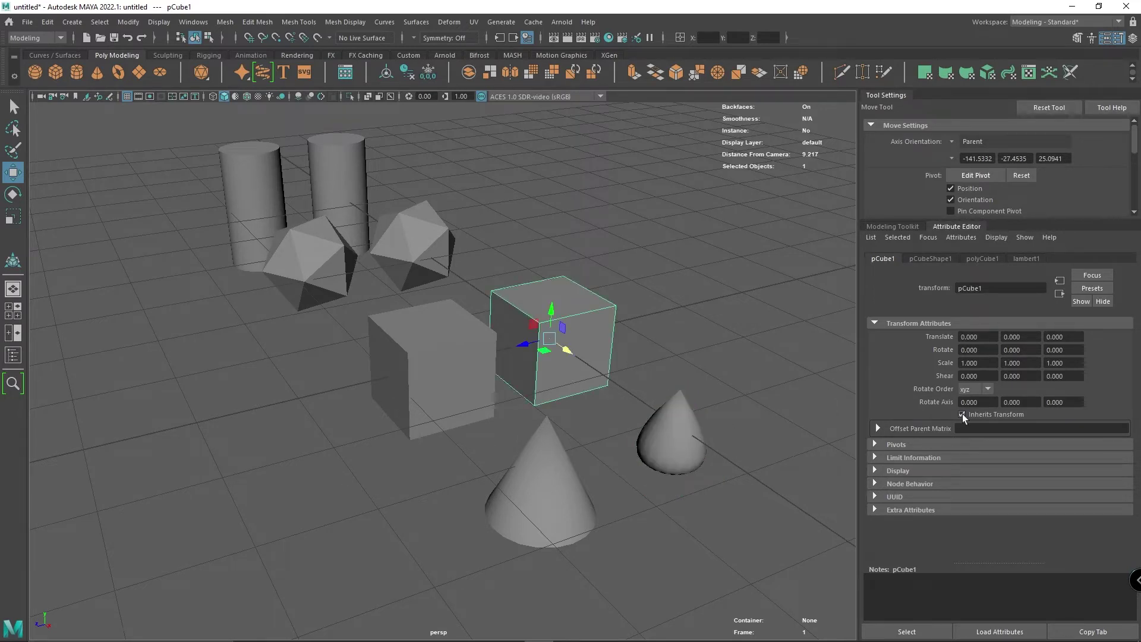
click(913, 258)
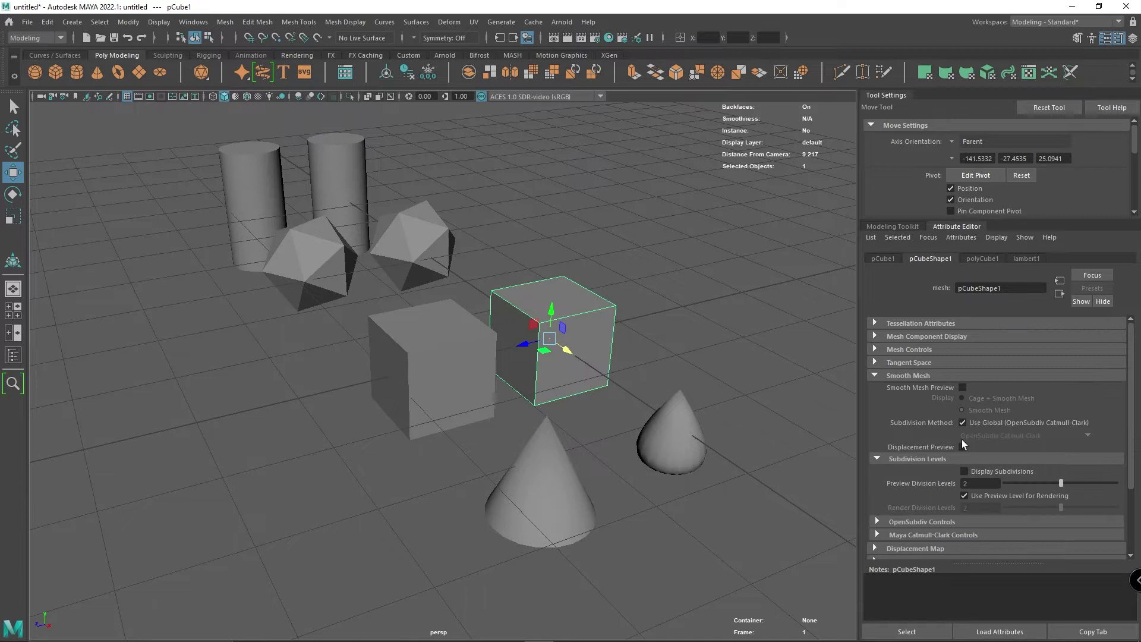
click(875, 376)
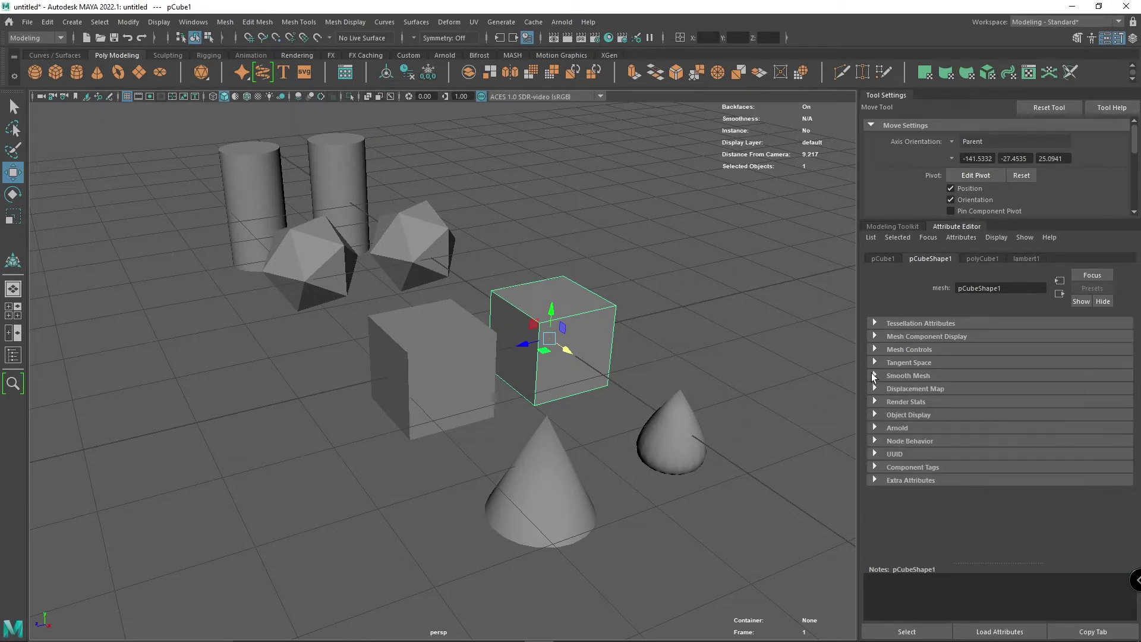
click(874, 376)
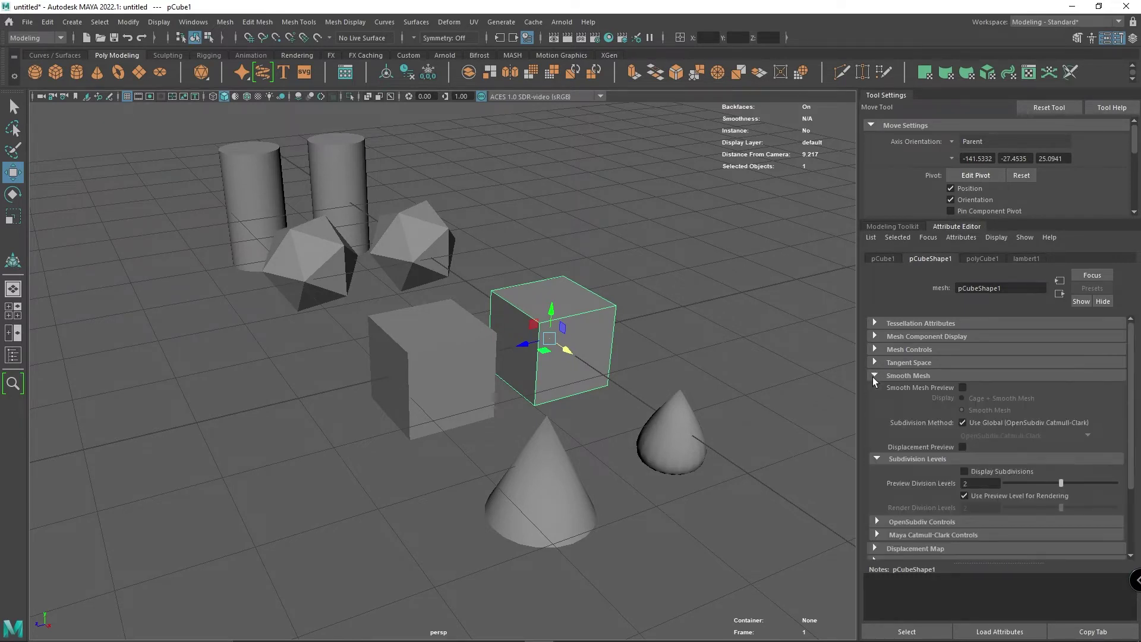
click(962, 388)
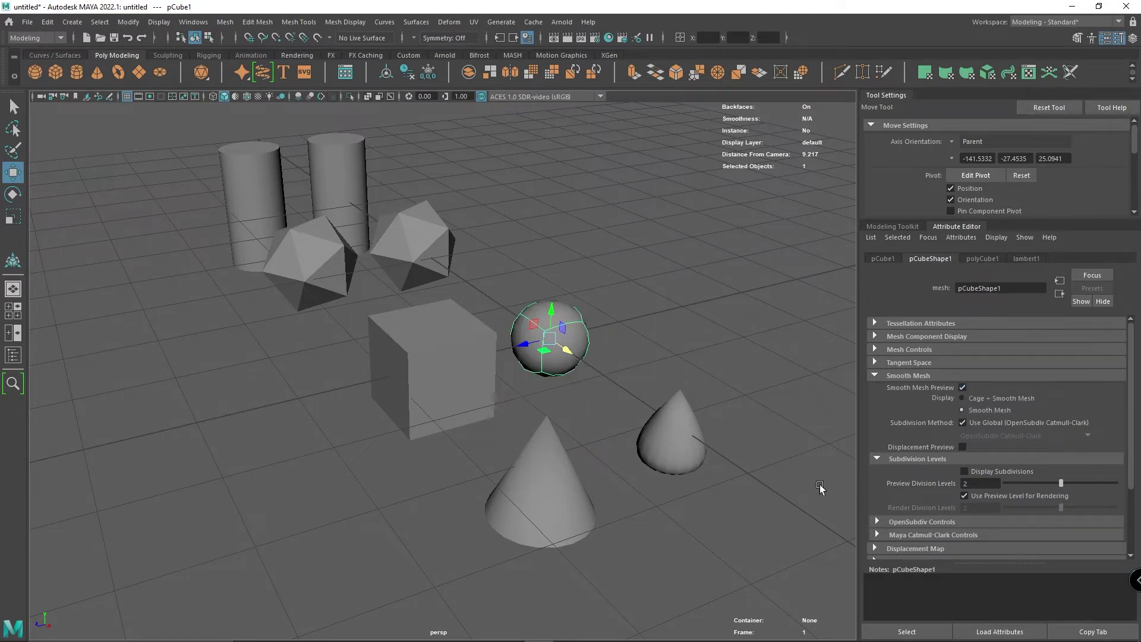
click(963, 399)
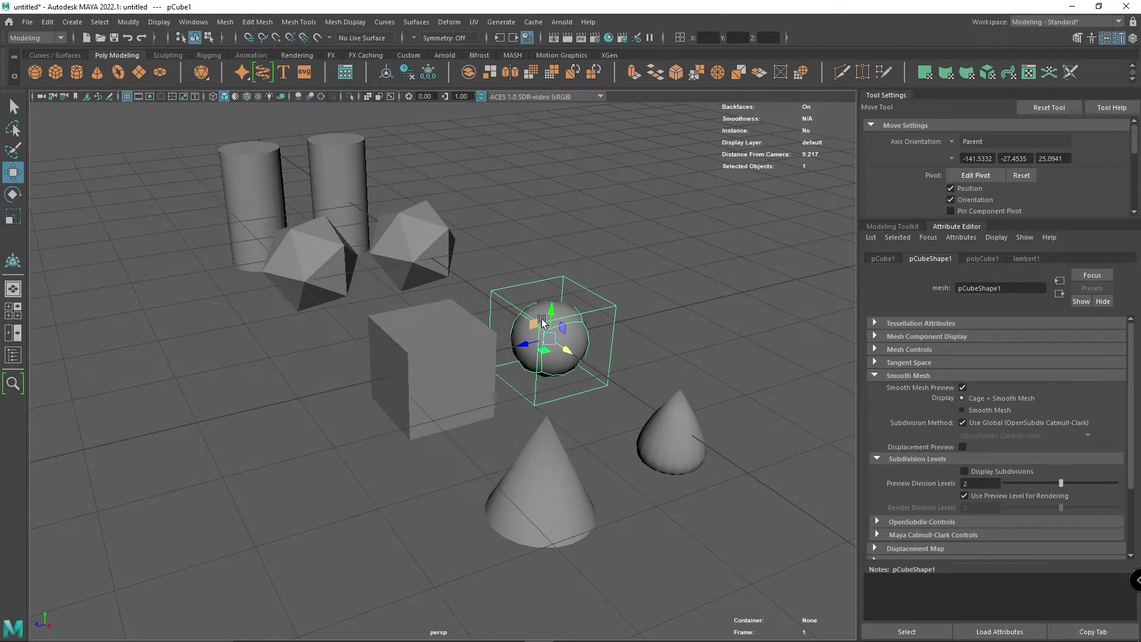
click(50, 23)
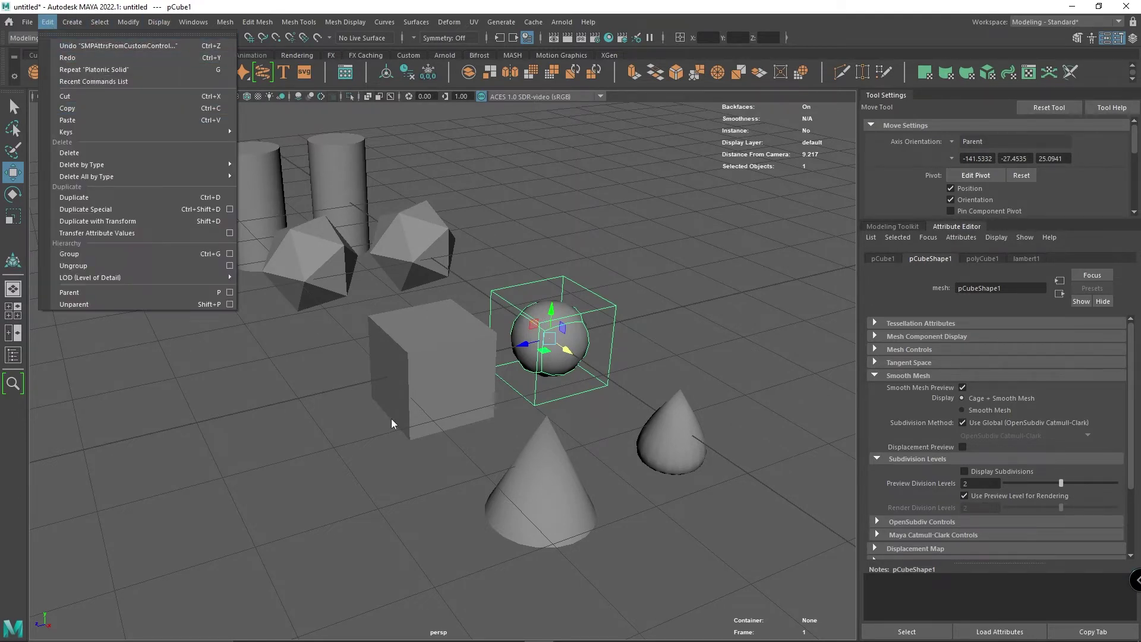
click(565, 348)
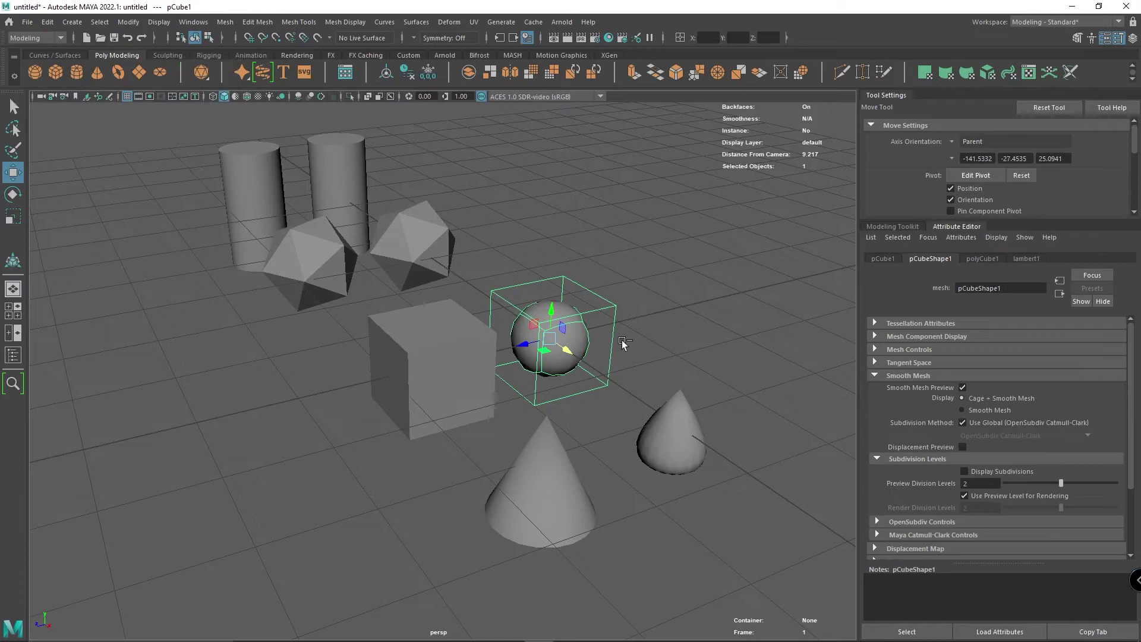
key(3)
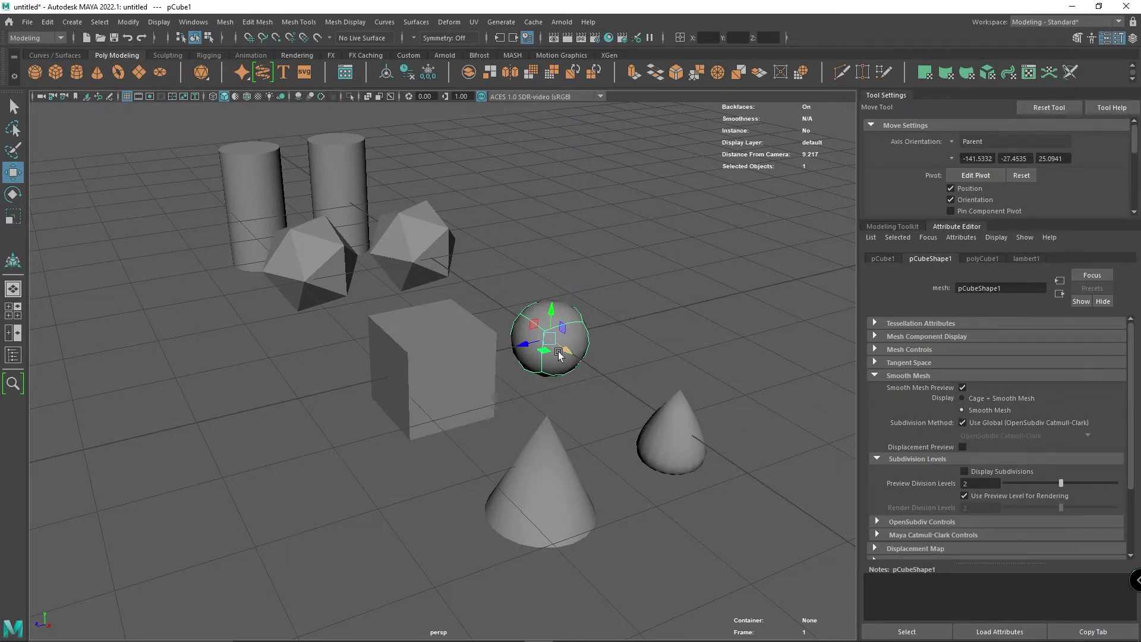
click(963, 399)
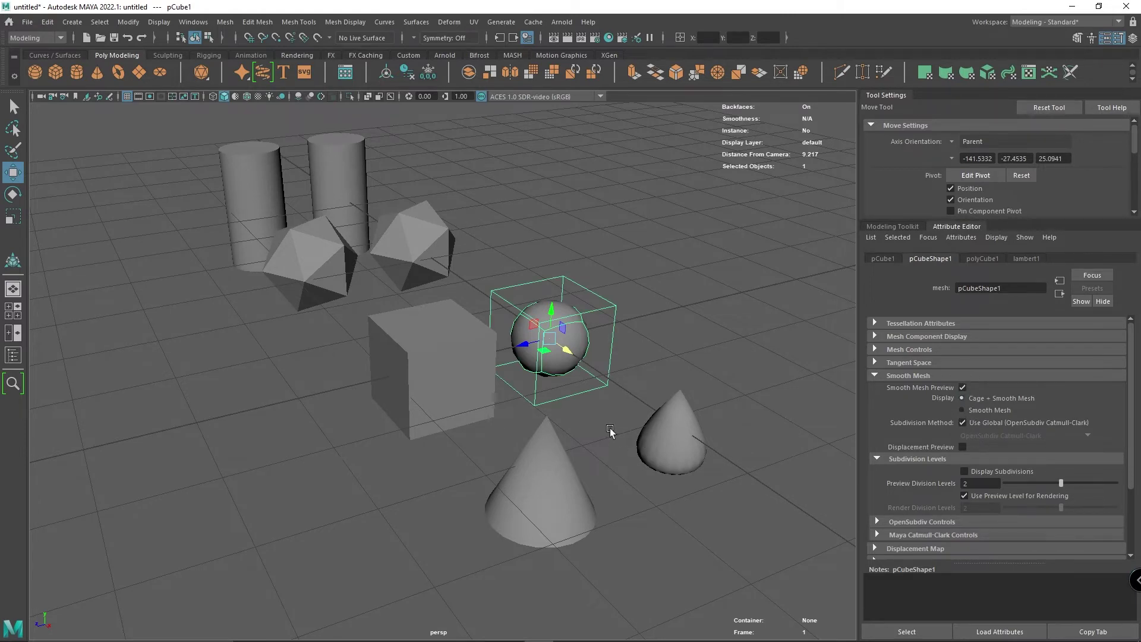
click(684, 463)
click(547, 337)
Step: Turn on smooth preview (3) for the right icosahedron and the right cylinder, then deselect
click(878, 460)
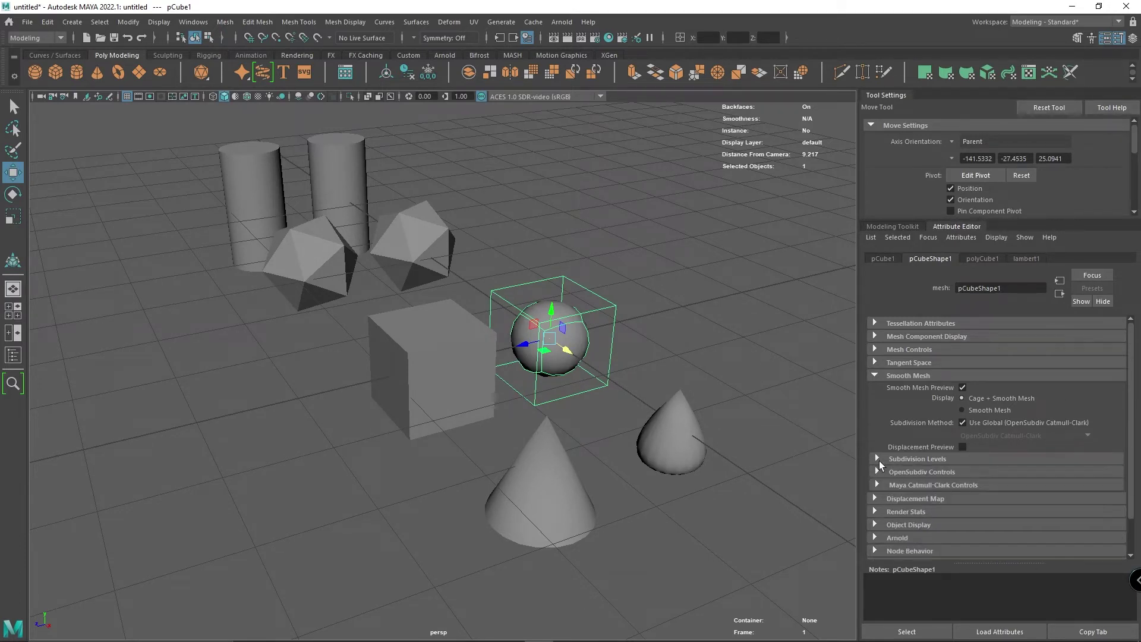
click(876, 376)
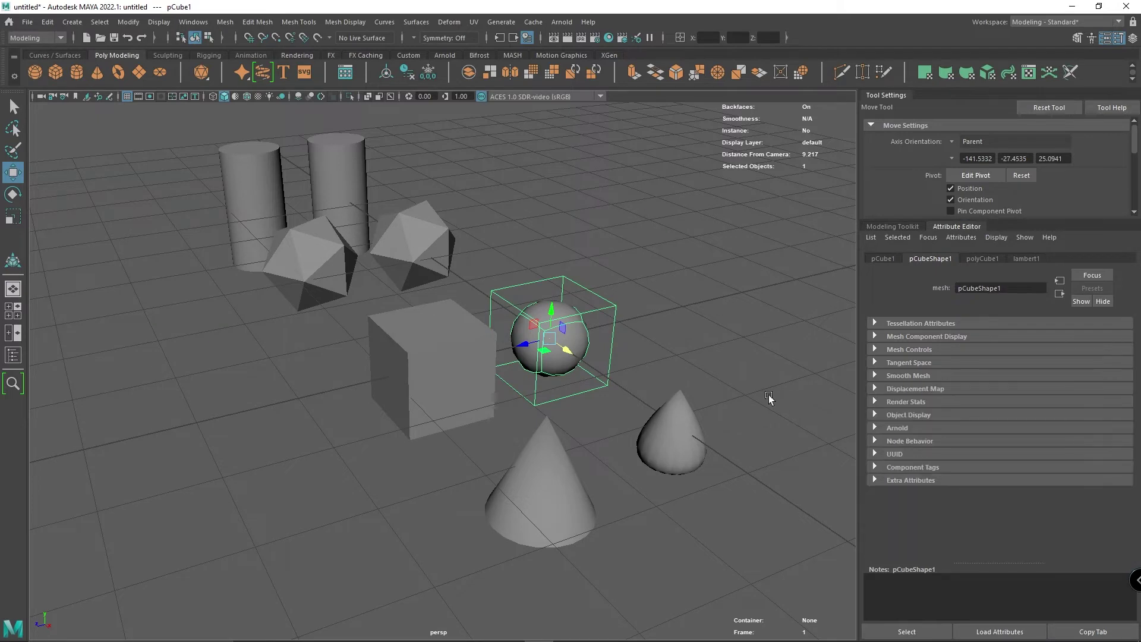
click(424, 232)
key(3)
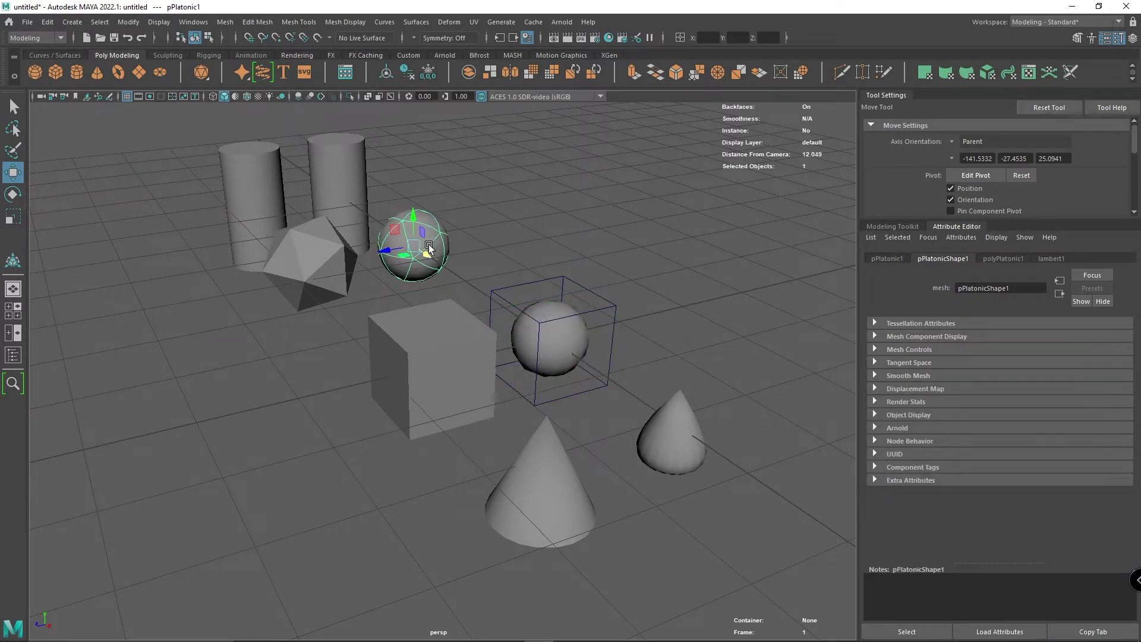
click(363, 183)
key(3)
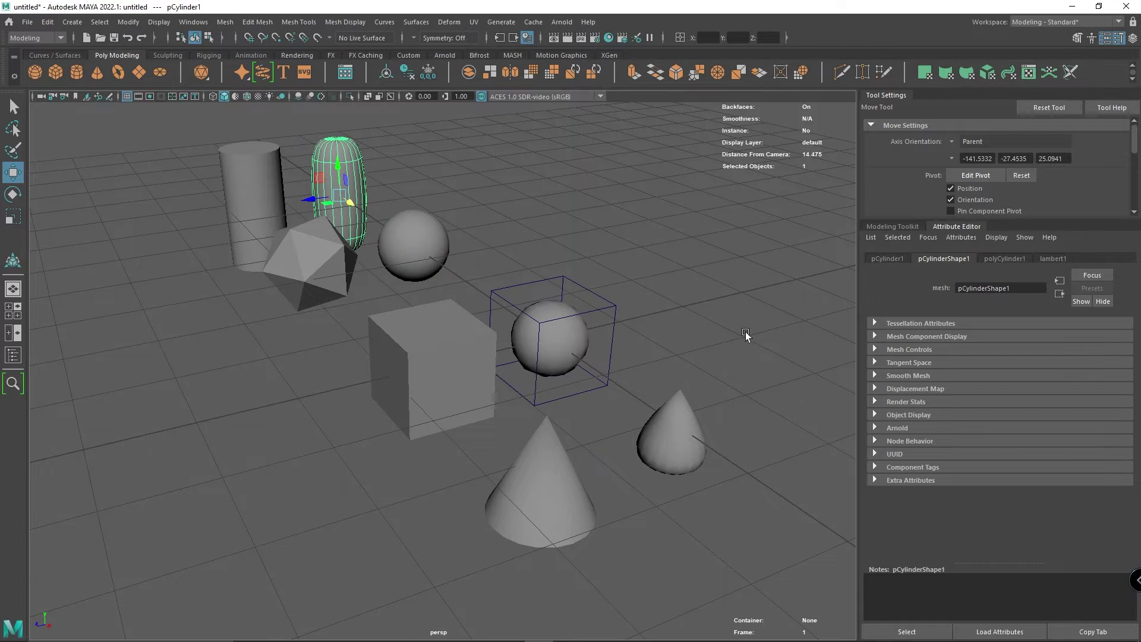
click(747, 334)
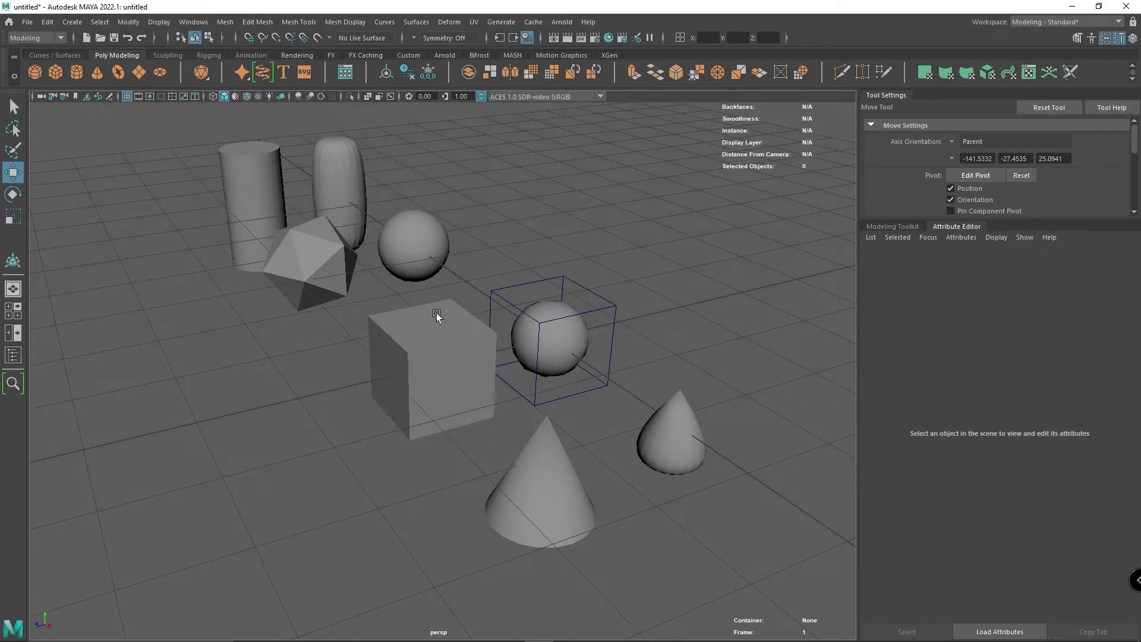
Step: Select several shapes and add a new icosahedron, then undo those changes
click(427, 226)
click(438, 383)
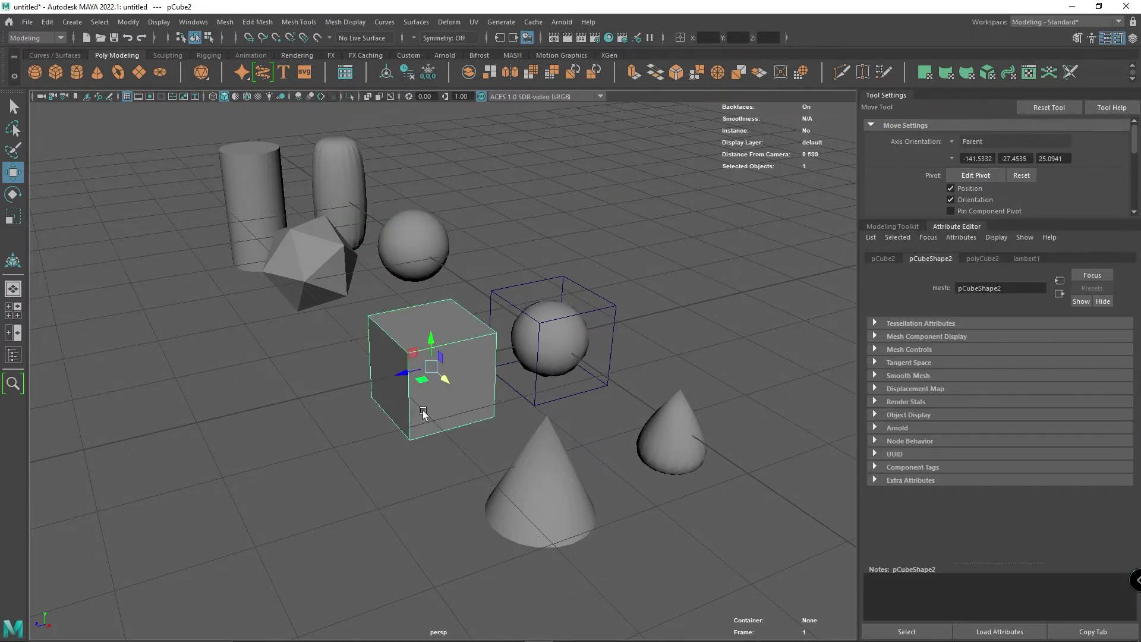
click(322, 260)
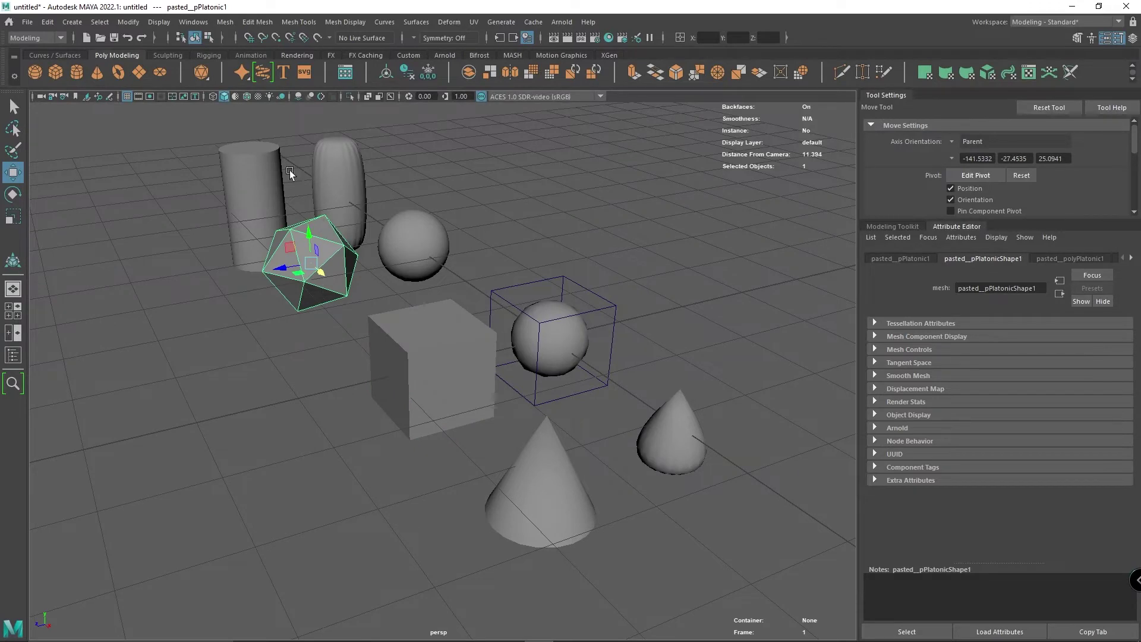
click(202, 74)
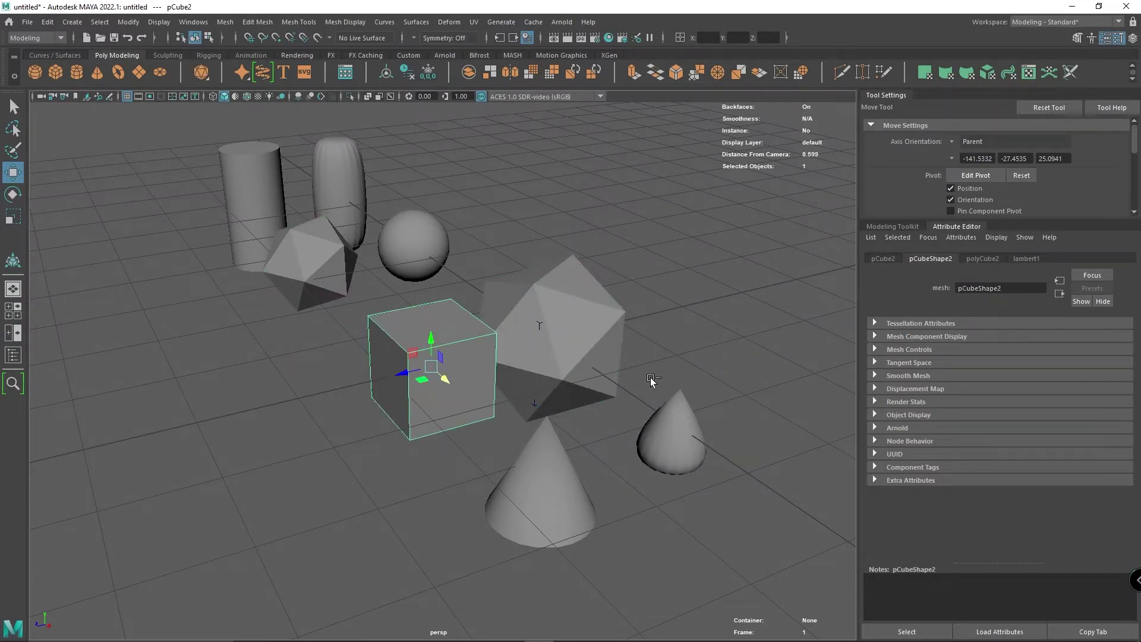
key(ctrl+z)
key(ctrl+z)
key(ctrl+z)
click(575, 360)
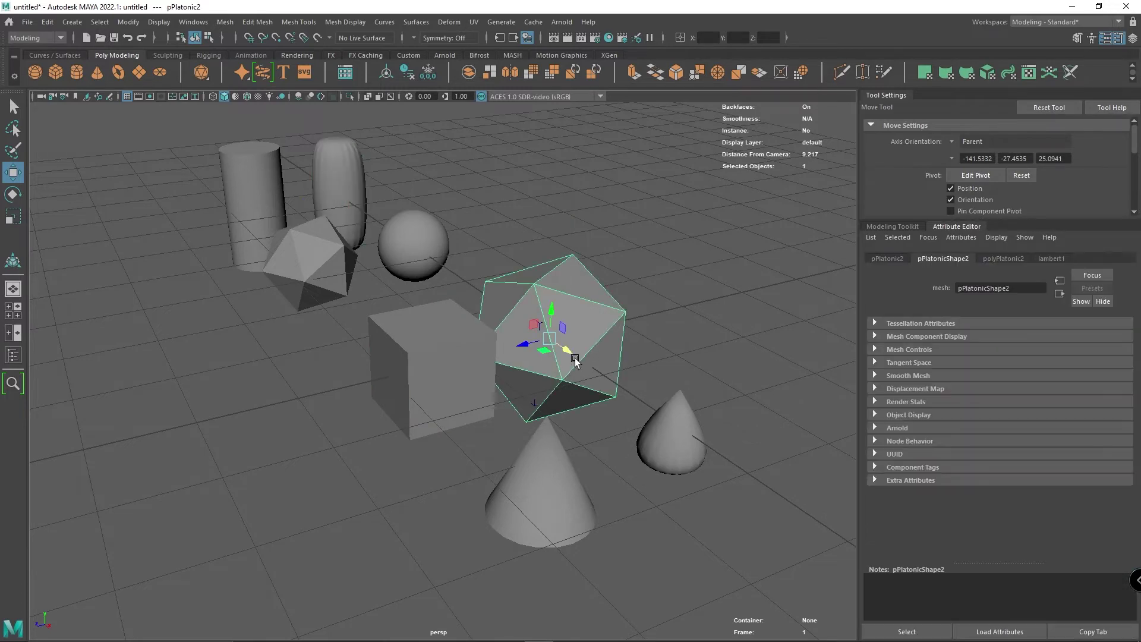
key(ctrl+z)
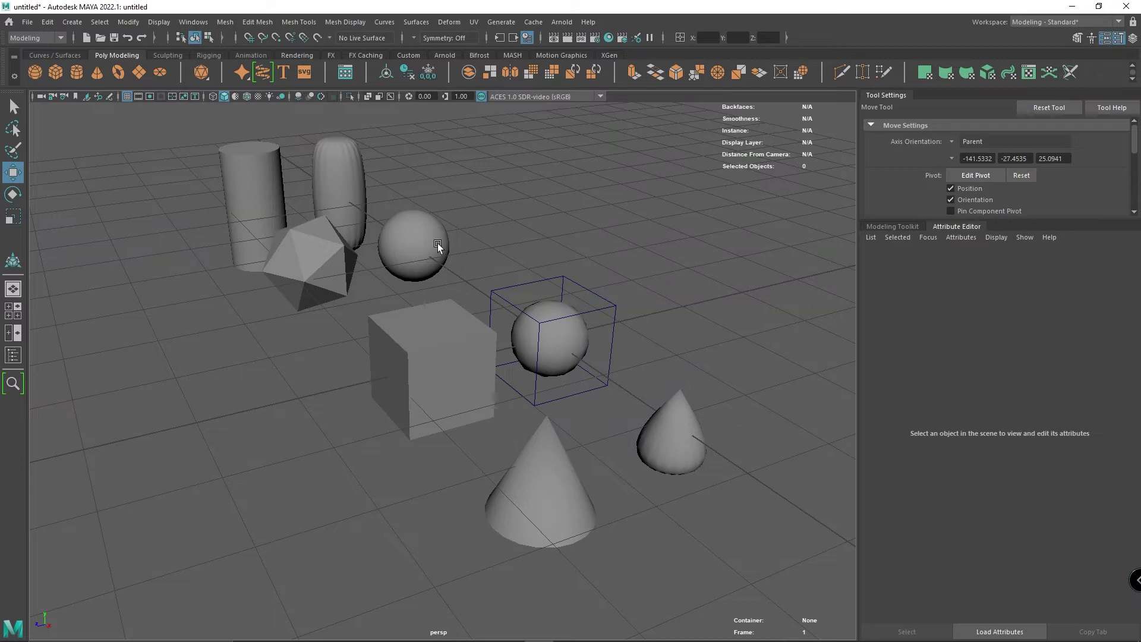
key(ctrl+z)
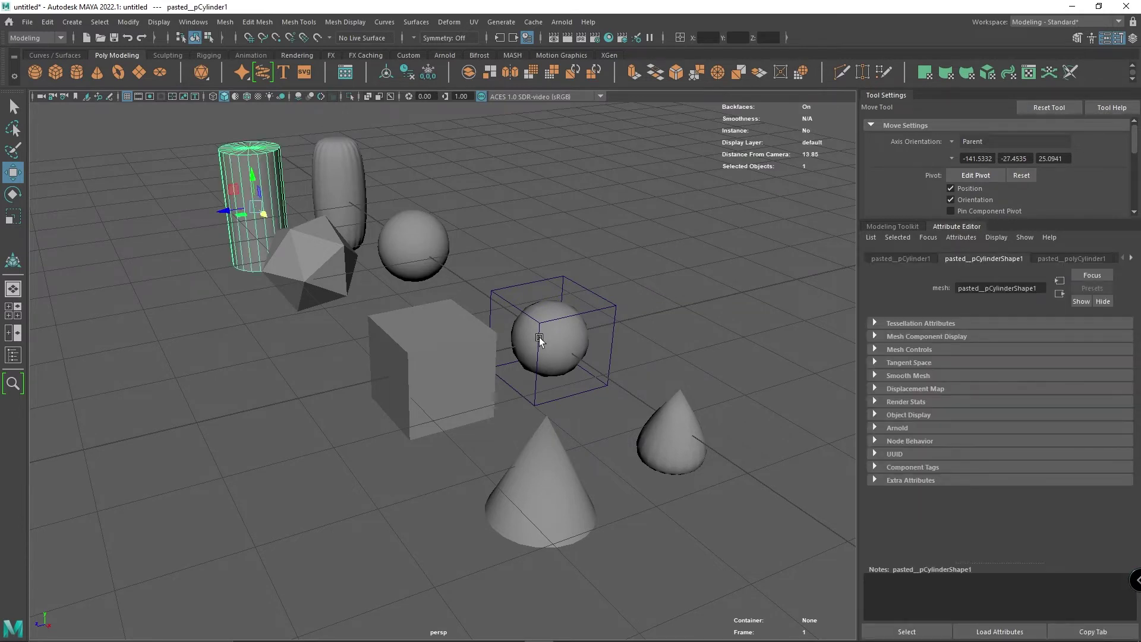
Step: Smooth the front duplicate cone with Mesh > Smooth at Division levels 1
click(547, 483)
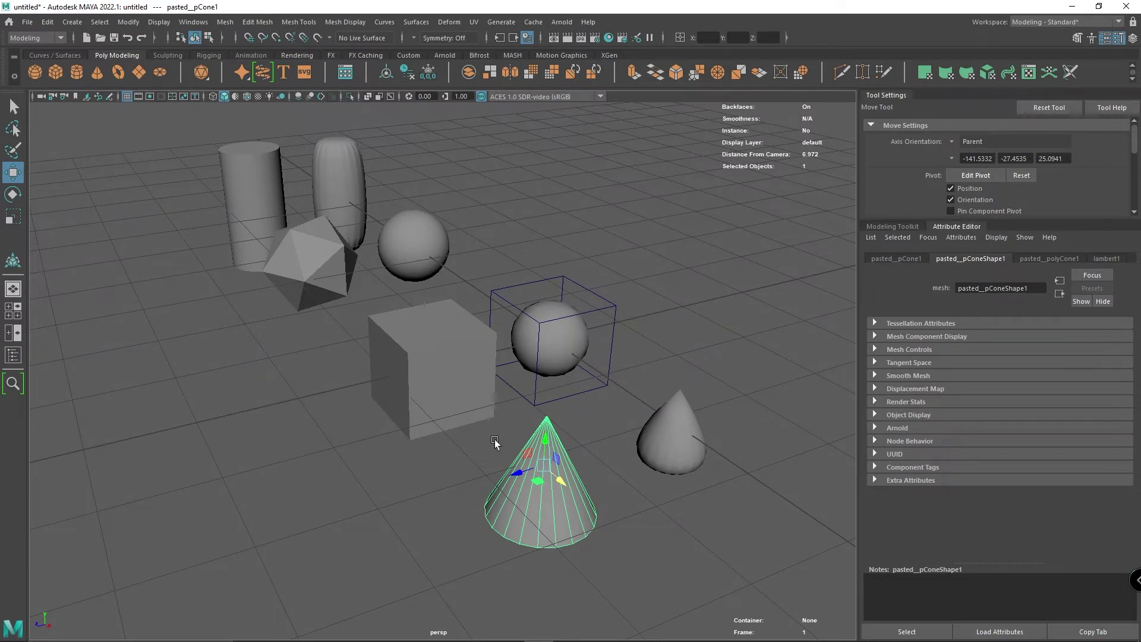
click(223, 23)
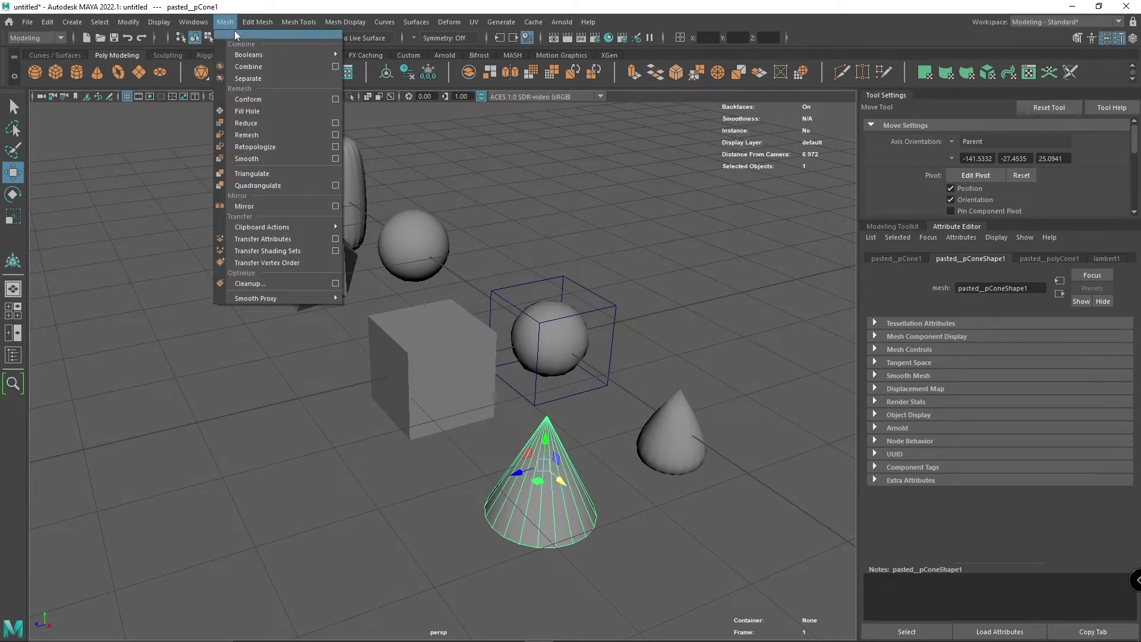
click(332, 159)
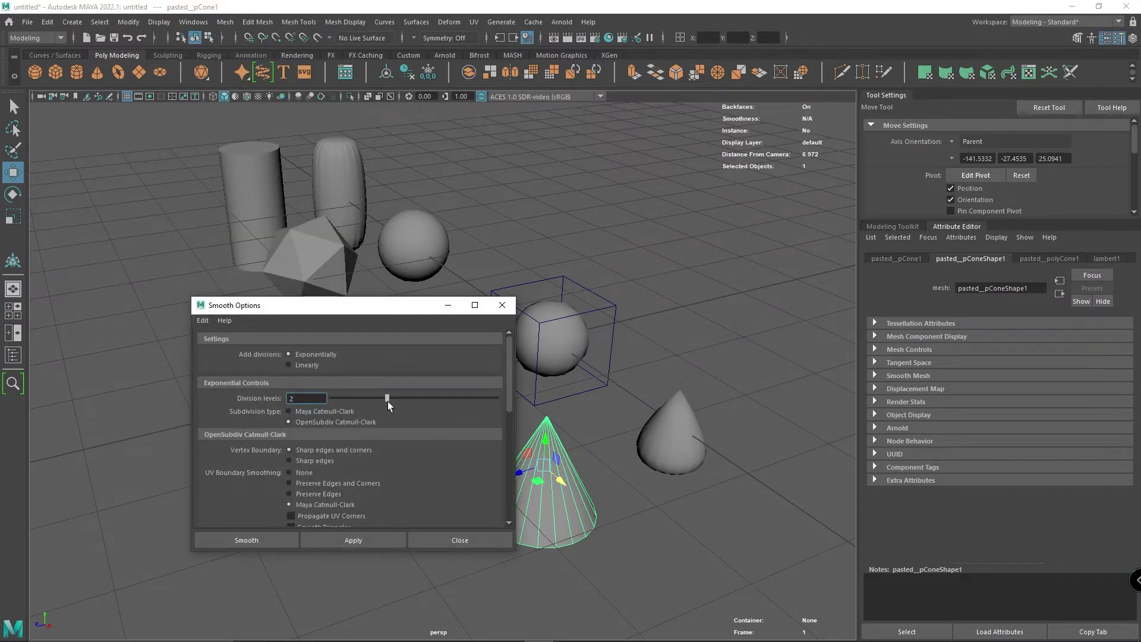
drag(388, 401, 350, 402)
drag(301, 311, 192, 249)
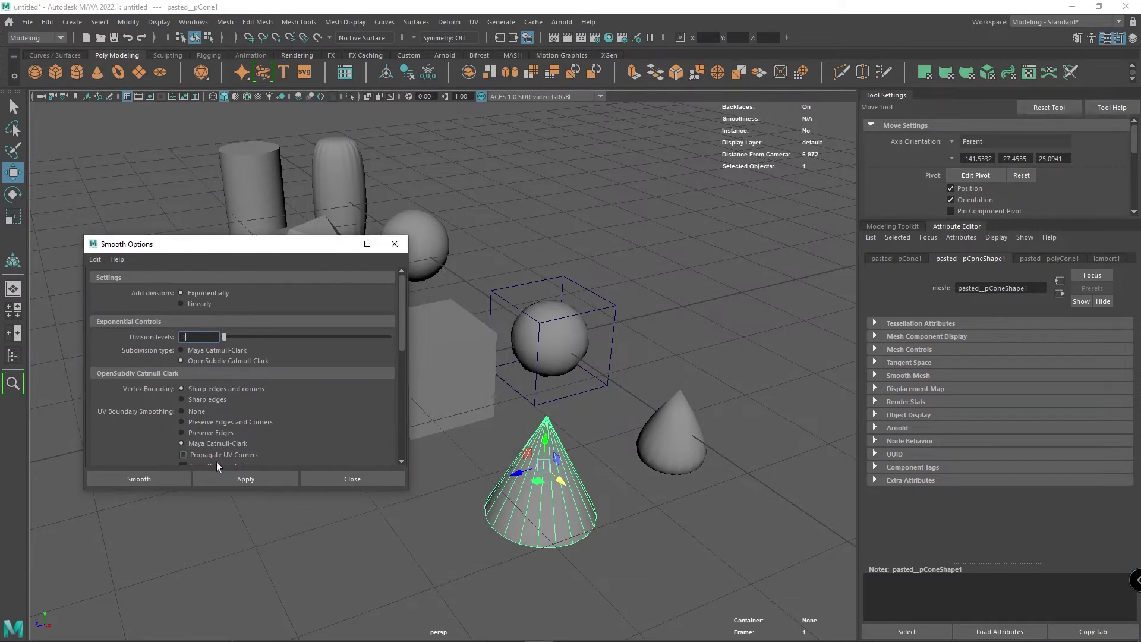
click(183, 478)
click(575, 517)
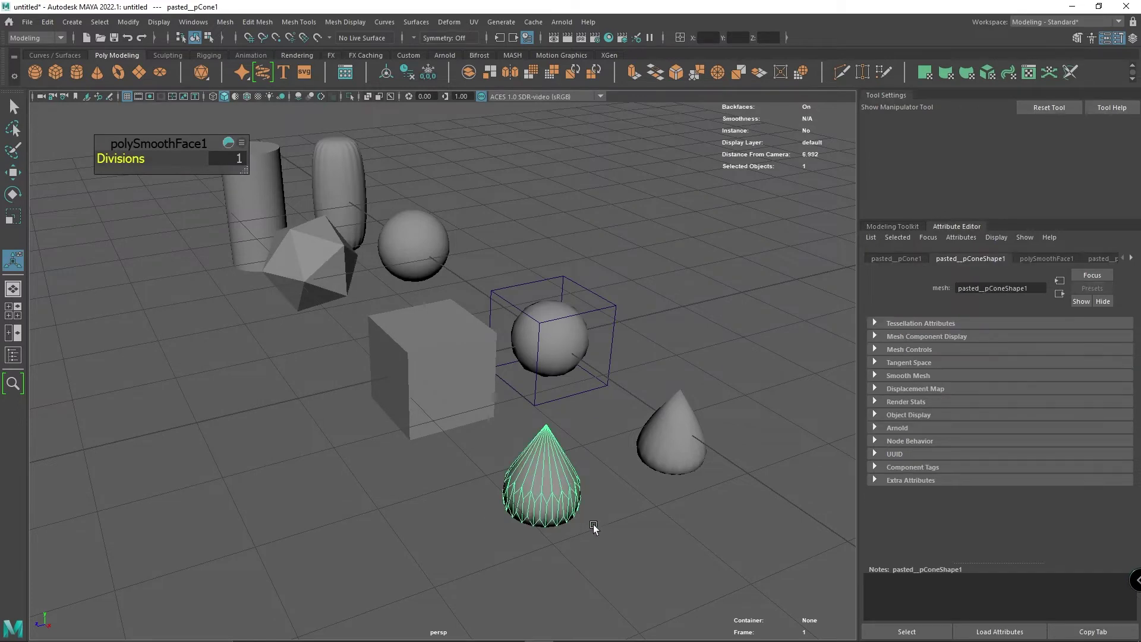
alt+drag(655, 542, 667, 520)
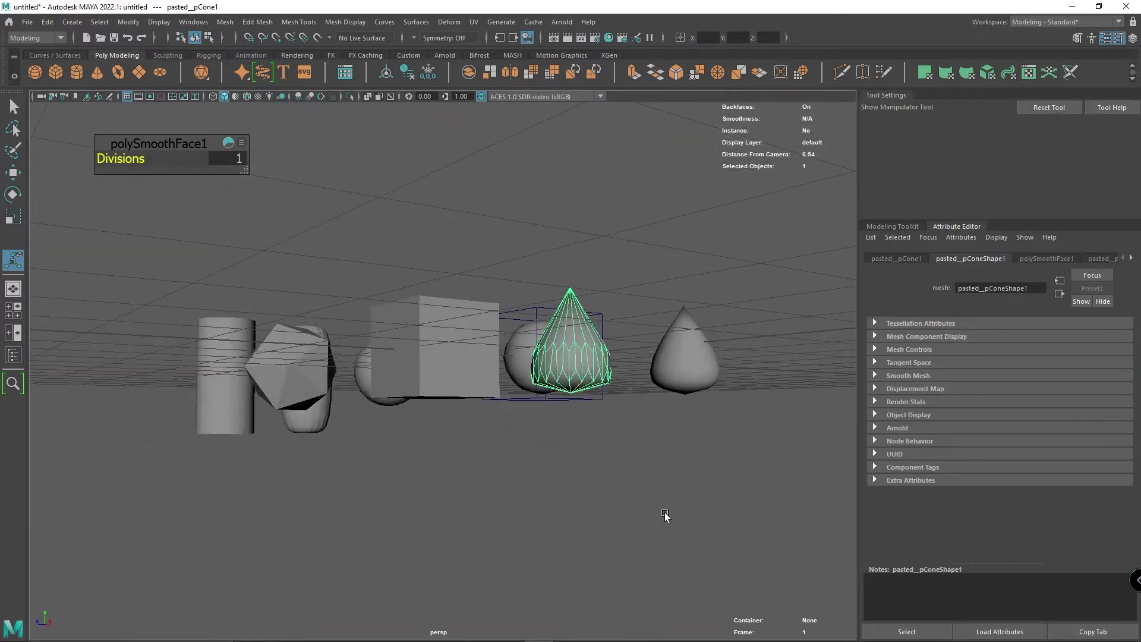
click(700, 368)
click(591, 360)
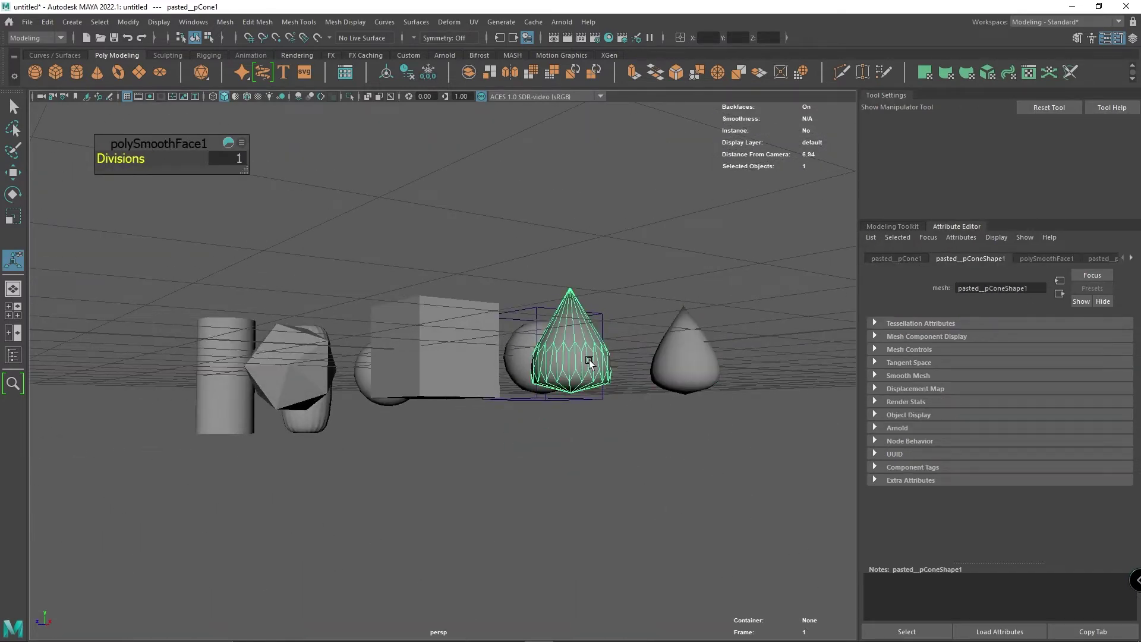
click(760, 462)
alt+drag(731, 419, 730, 436)
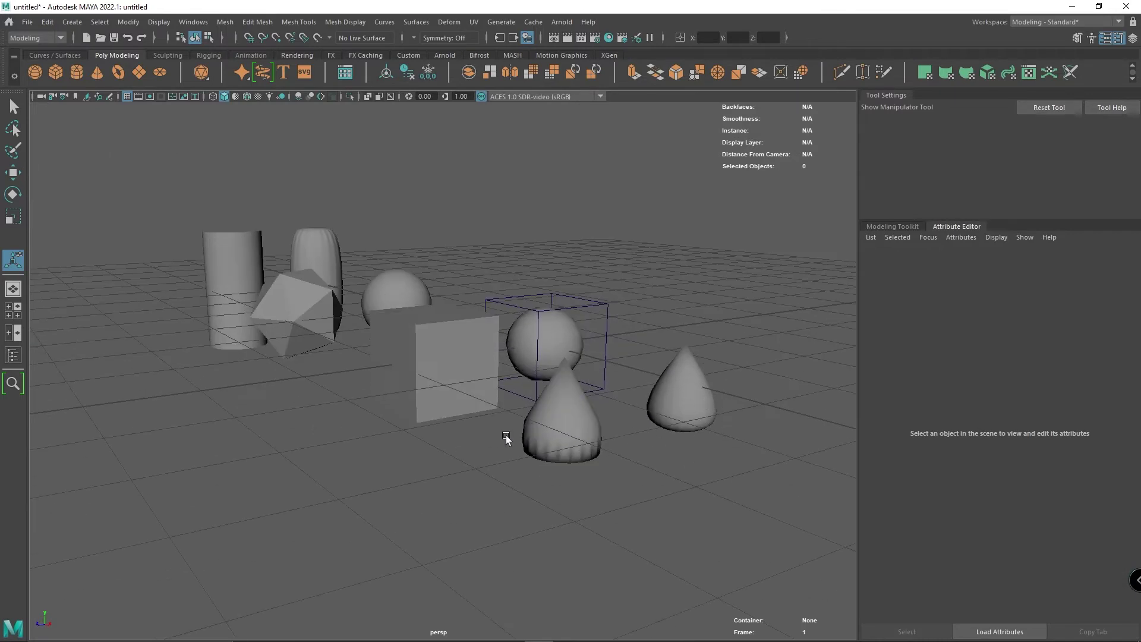
click(576, 427)
click(13, 172)
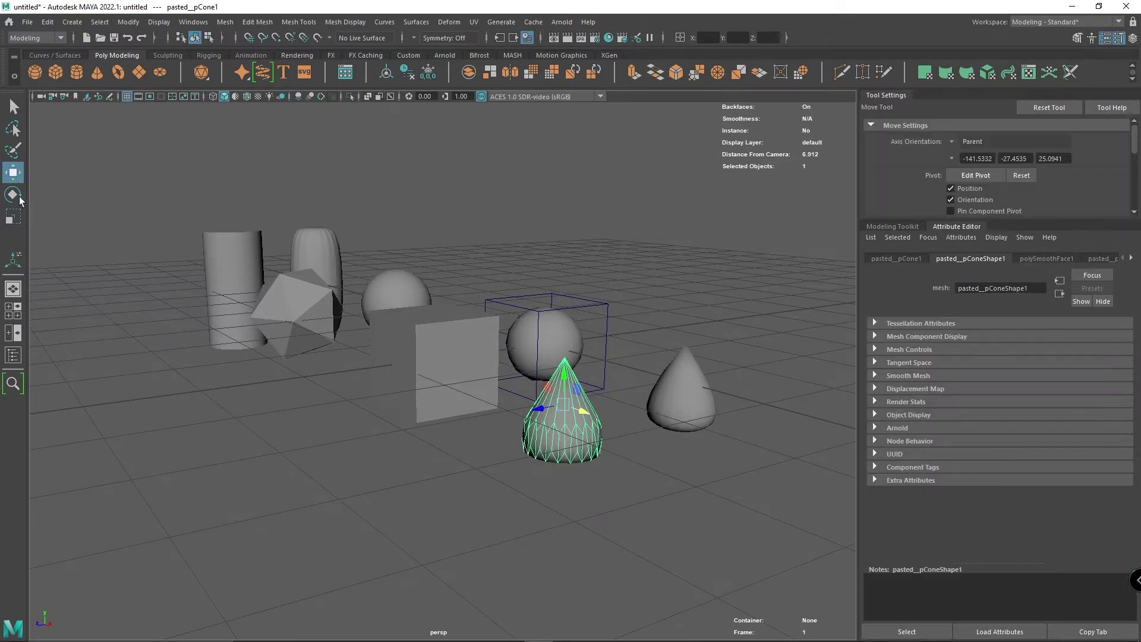
drag(544, 397, 662, 394)
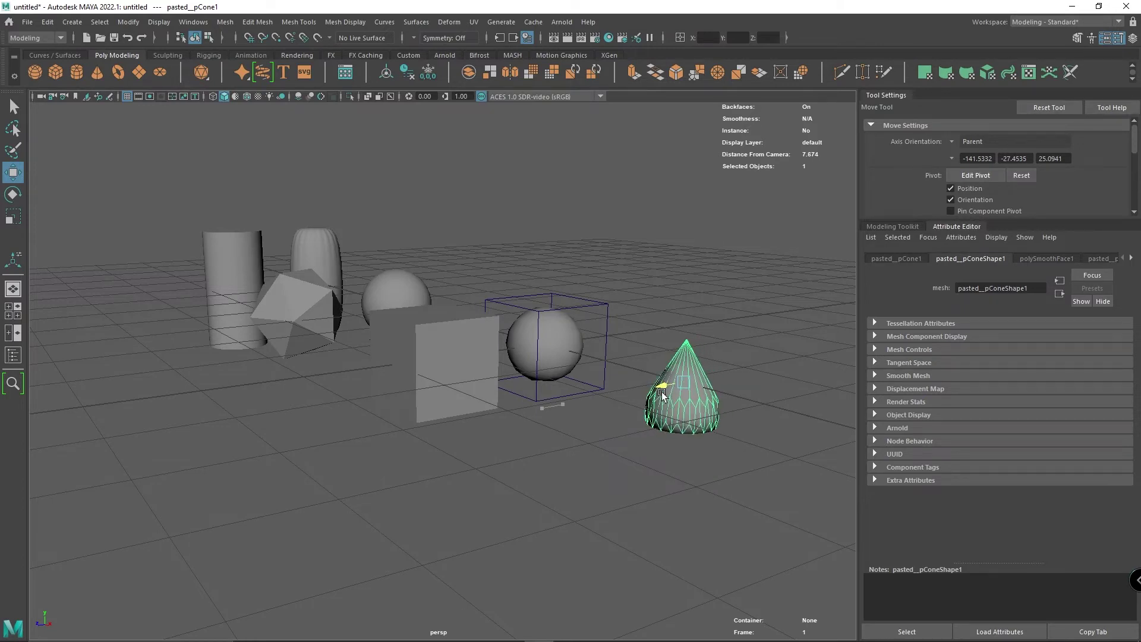
key(ctrl+z)
key(ctrl+z)
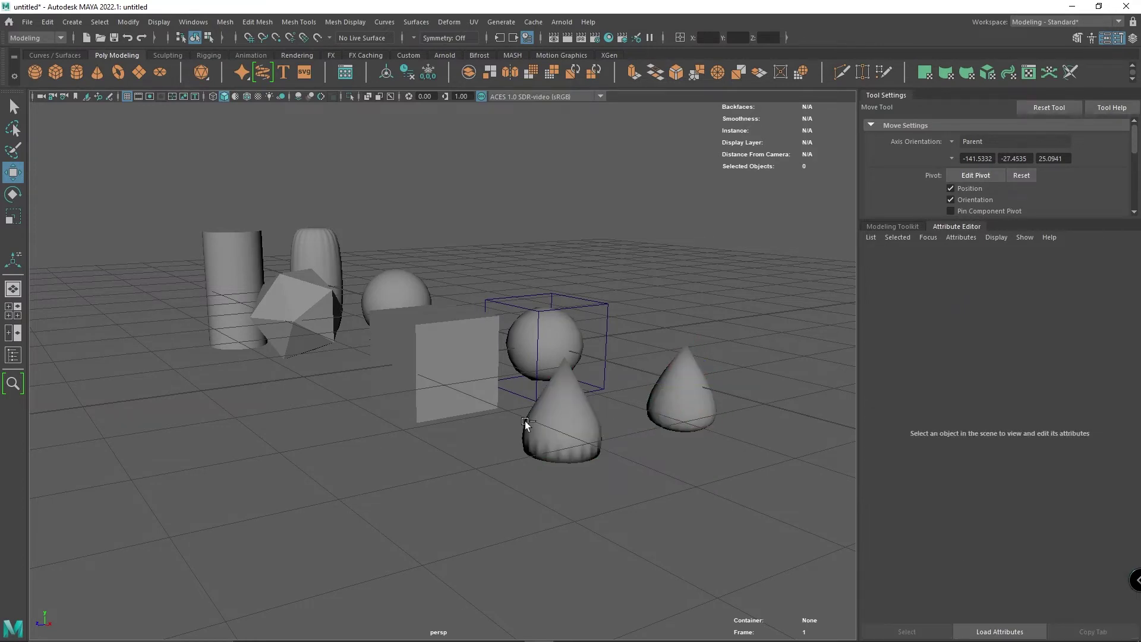
key(shift+z)
click(664, 395)
click(562, 436)
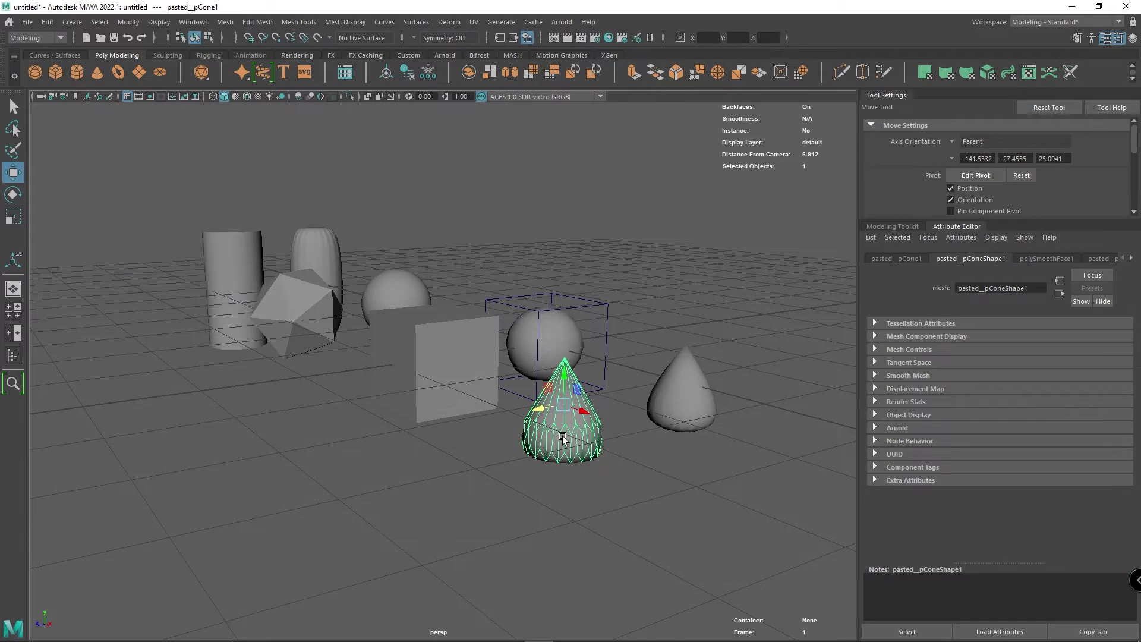
Step: Undo the level-1 smooth and re-smooth the front cone at division level 2
key(ctrl+z)
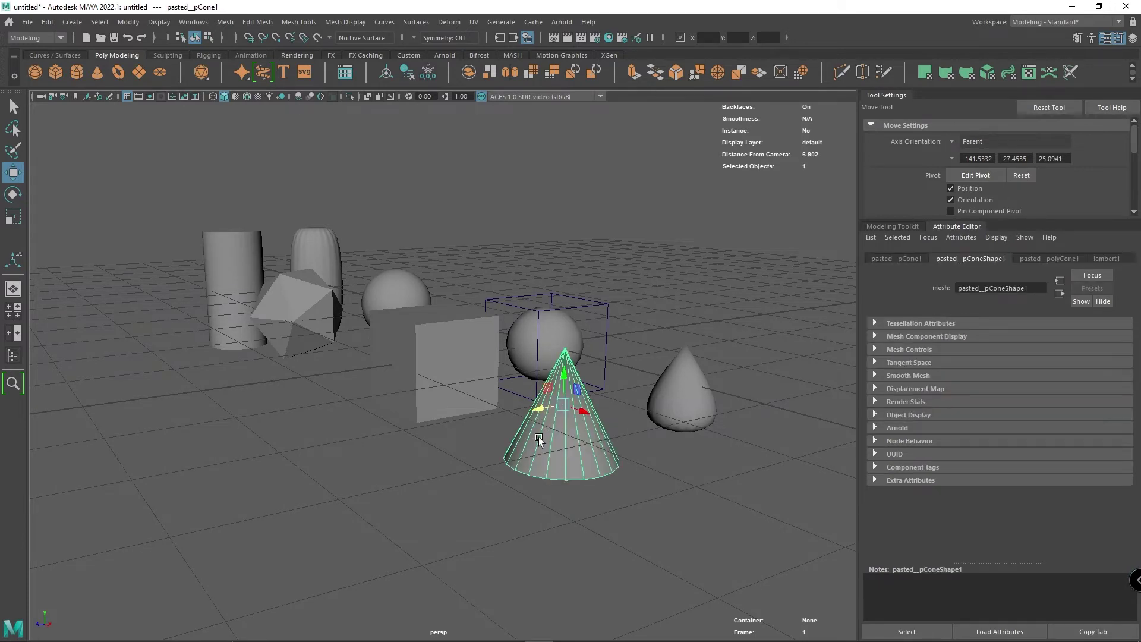
click(236, 22)
click(334, 156)
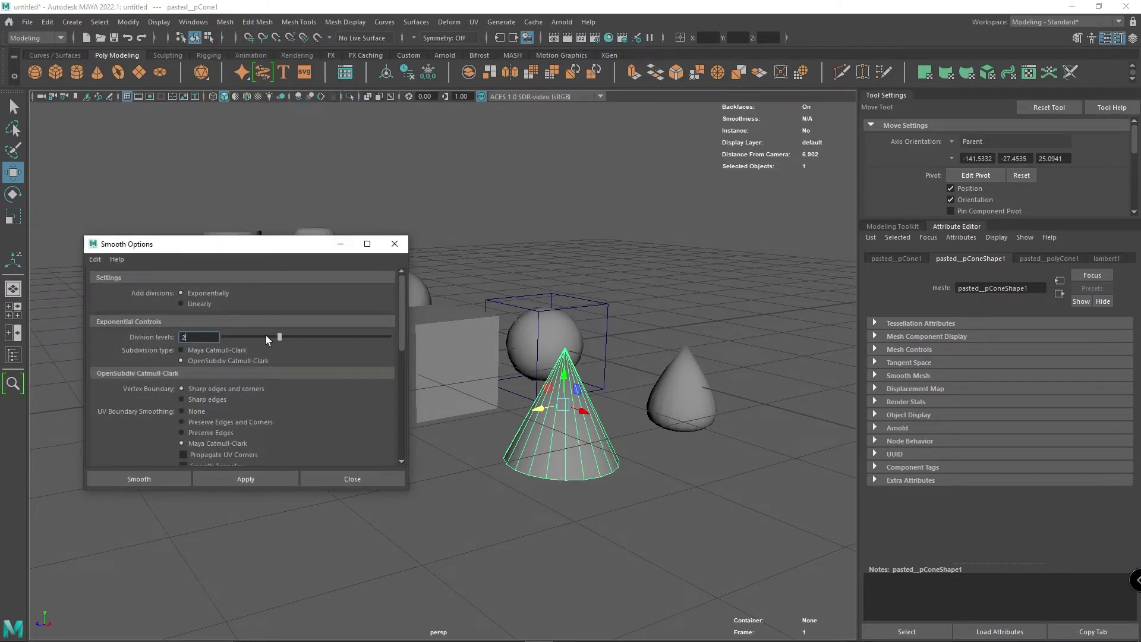
click(141, 479)
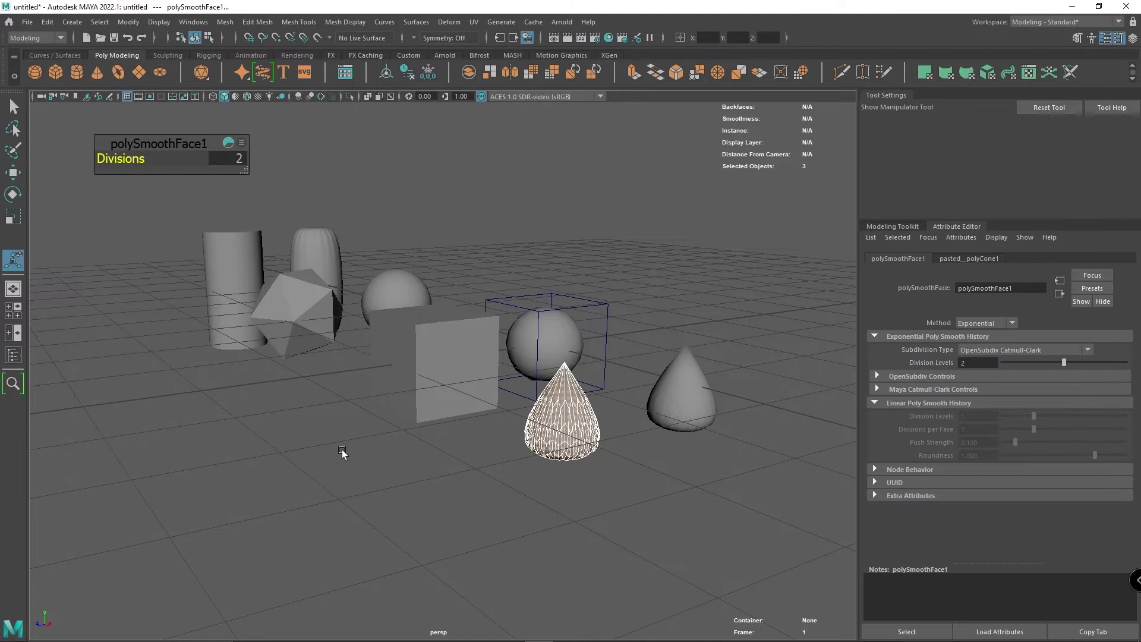
Step: Move the smoothed cone onto the smooth-preview cone to compare, then undo the move
scroll(622, 484, up, 2)
click(621, 486)
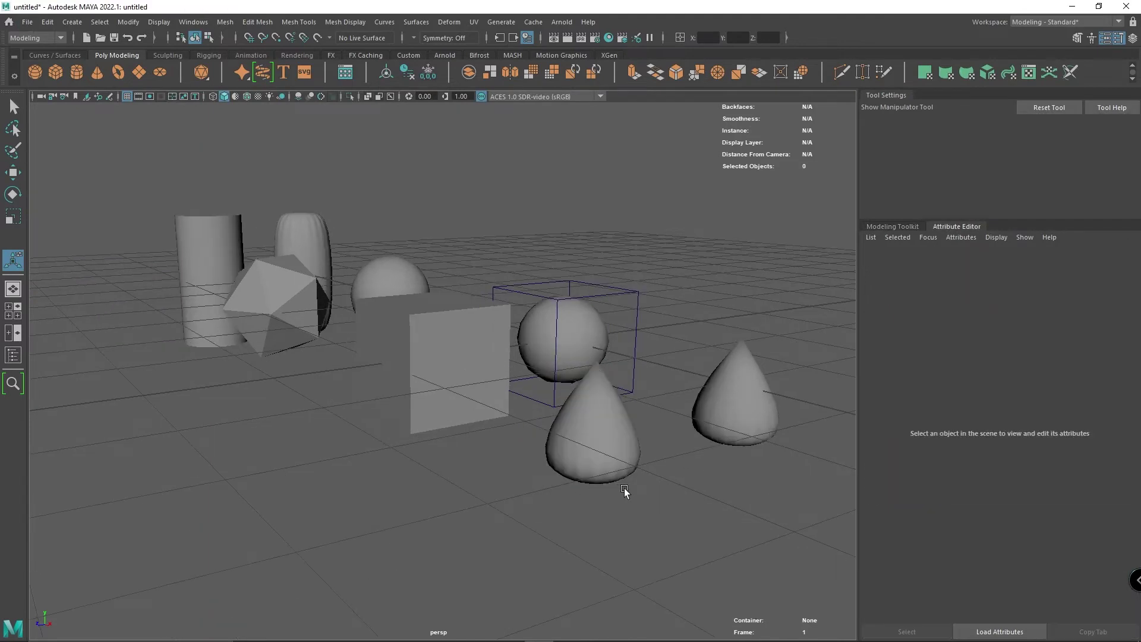
click(743, 402)
click(592, 428)
key(w)
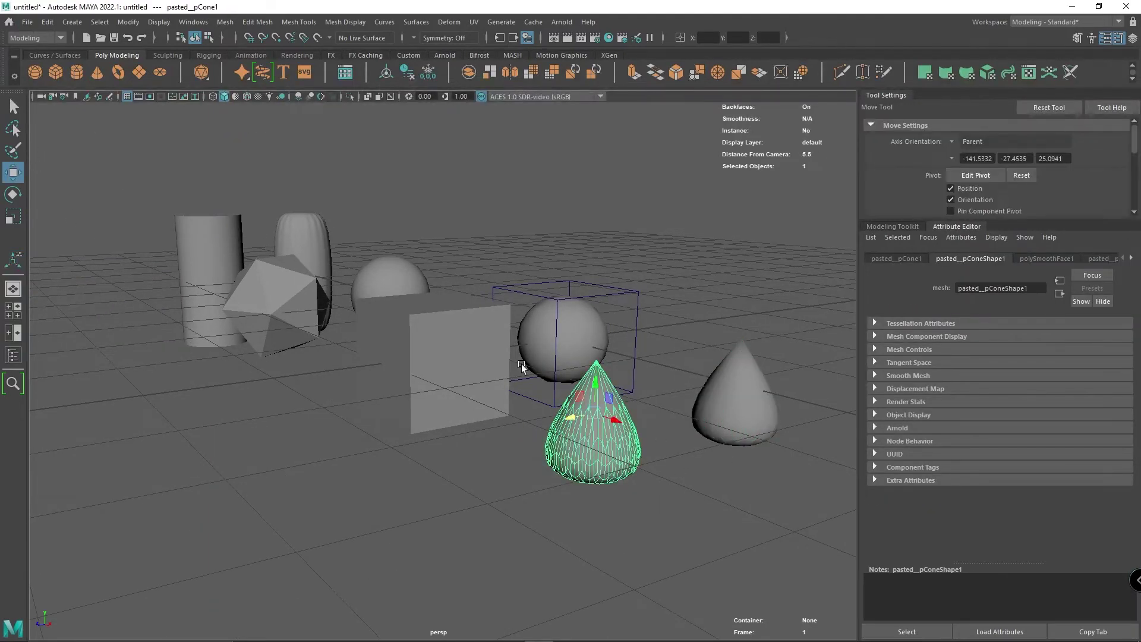
drag(573, 424, 718, 405)
click(730, 502)
mouse_move(730, 502)
alt+mouse_down()
mouse_move(690, 471)
mouse_move(719, 494)
alt+mouse_up()
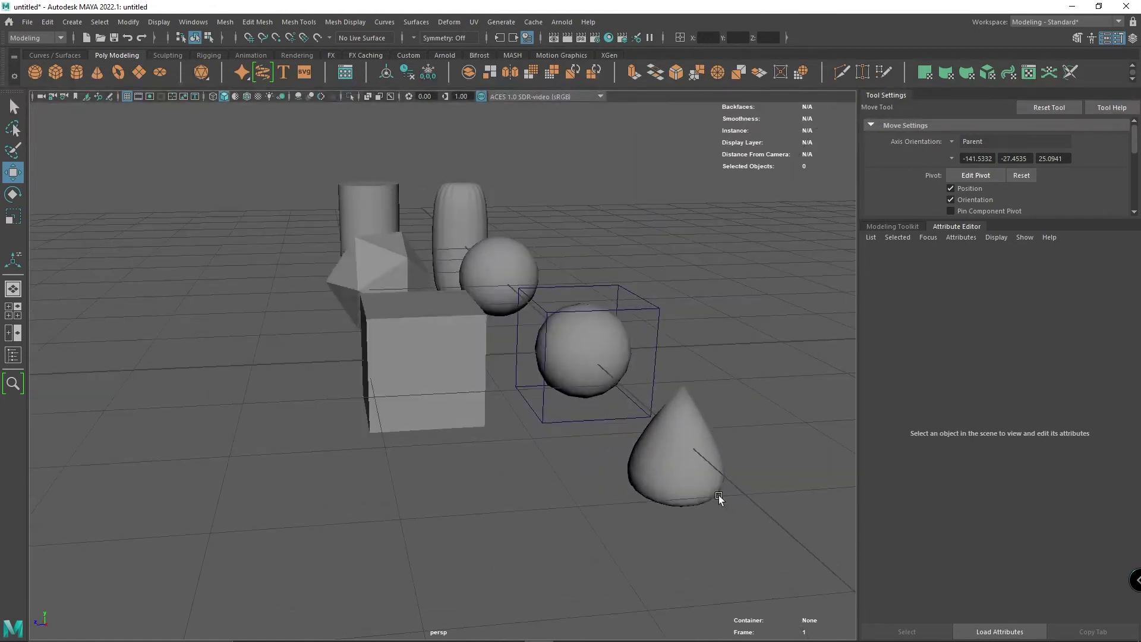
key(ctrl+z)
key(ctrl+z)
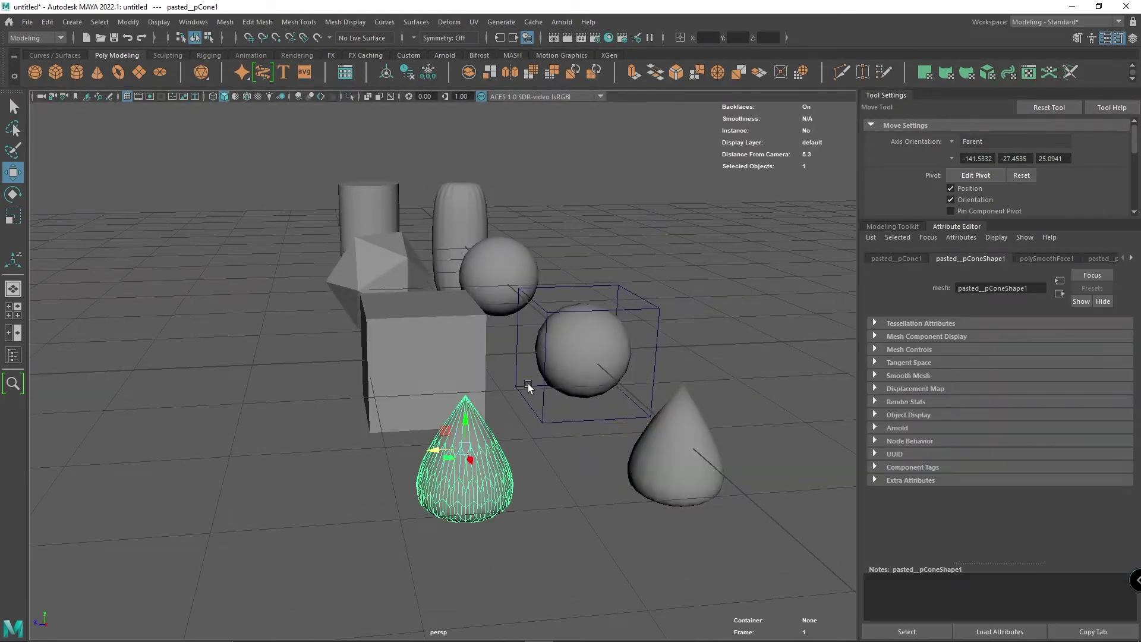
Step: Smooth the duplicate cube and duplicate icosahedron at division level 2
click(444, 337)
click(225, 21)
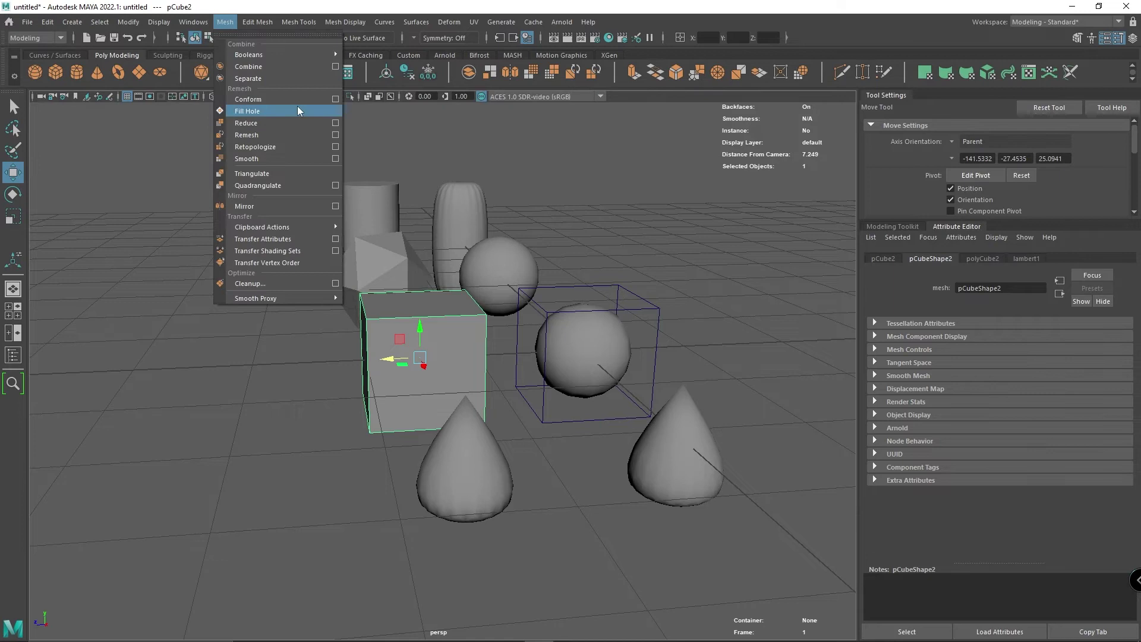
click(333, 157)
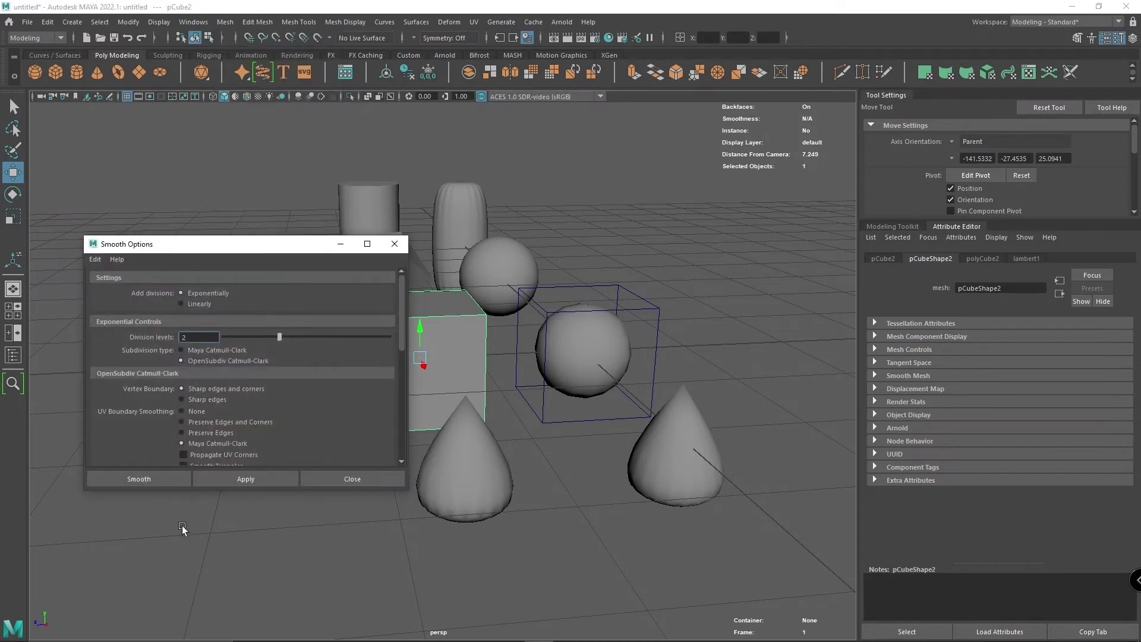
click(163, 477)
click(381, 293)
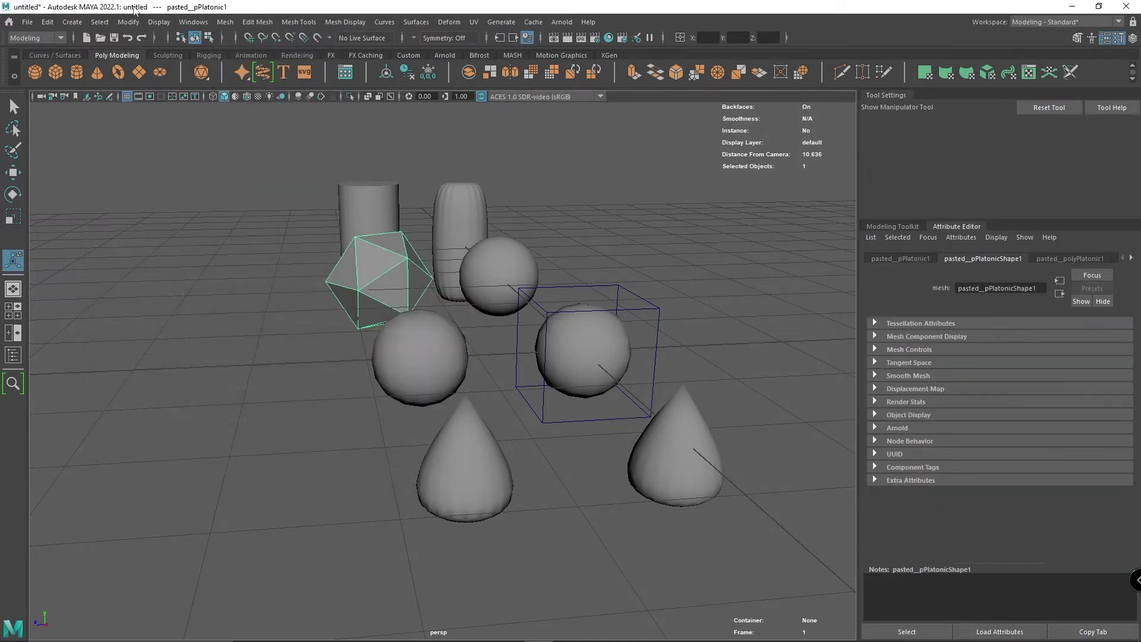
click(229, 23)
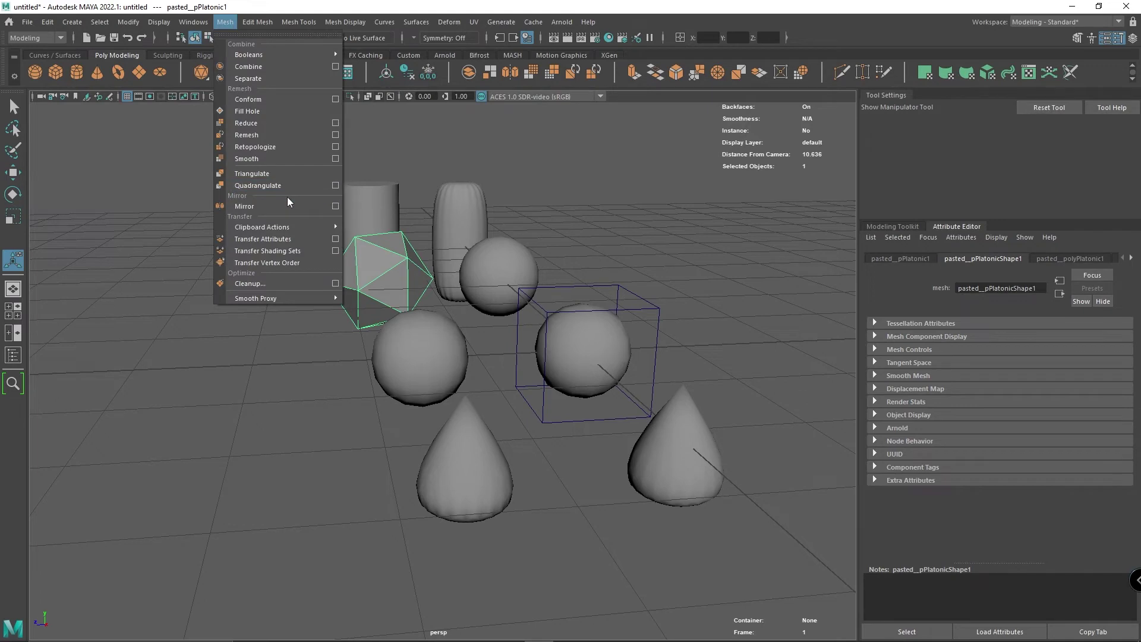
click(334, 159)
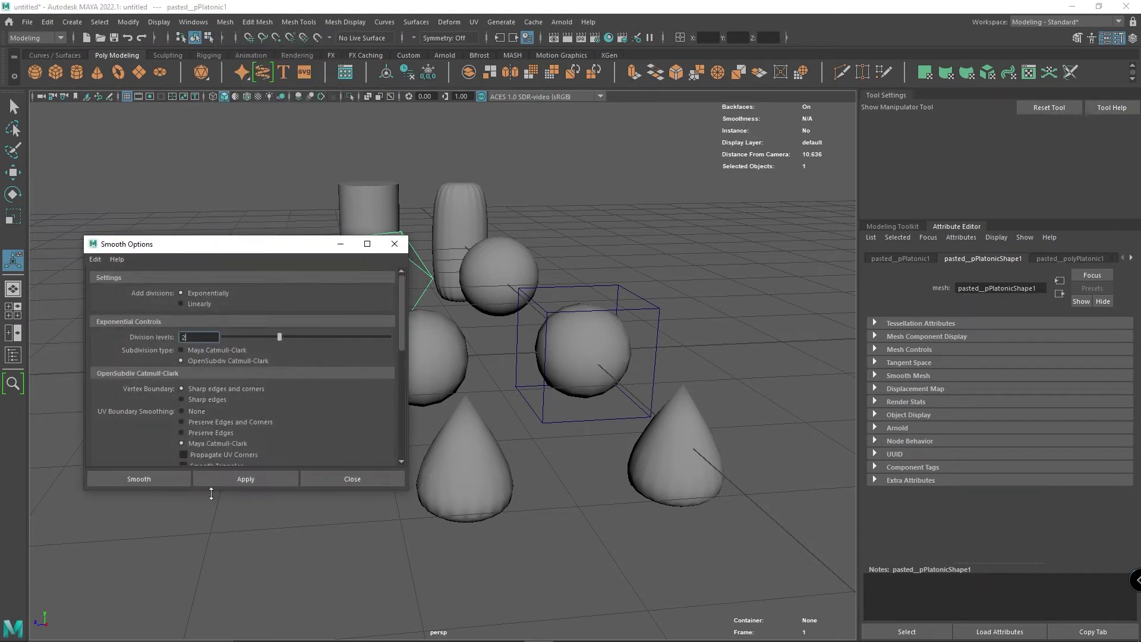
click(172, 478)
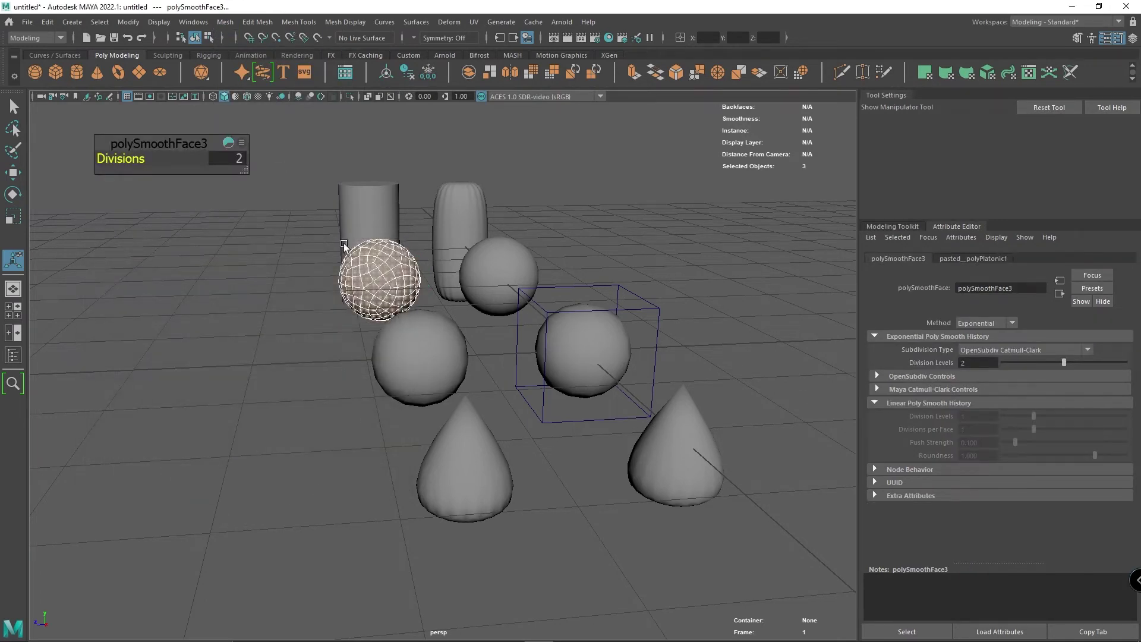
Step: Smooth the duplicate cylinder at division level 2 and deselect
click(344, 242)
click(225, 22)
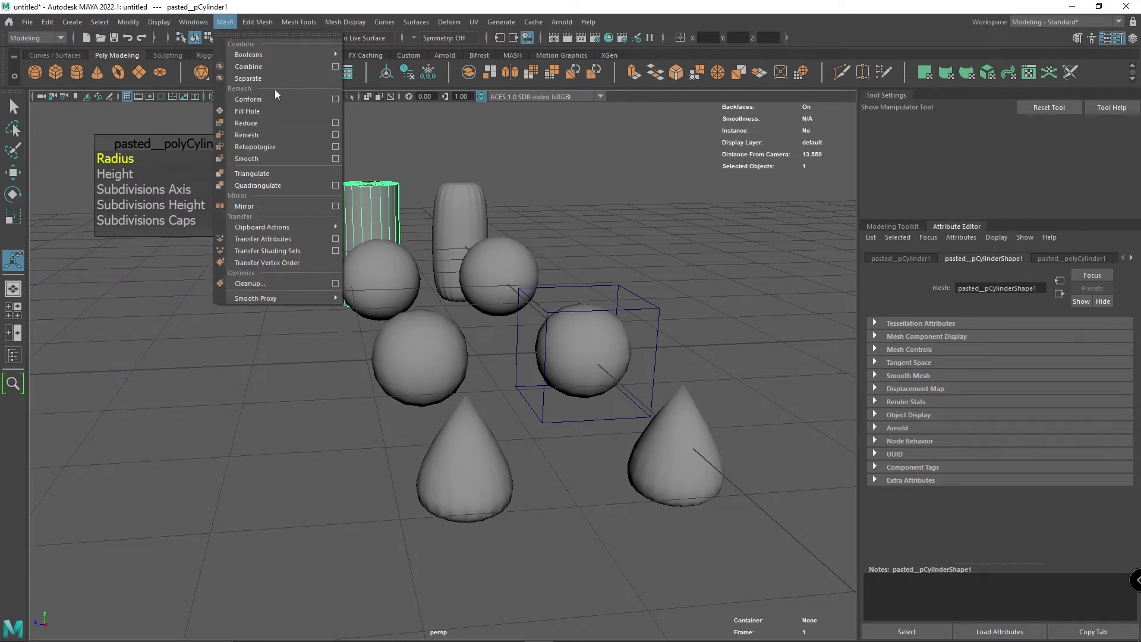
click(335, 159)
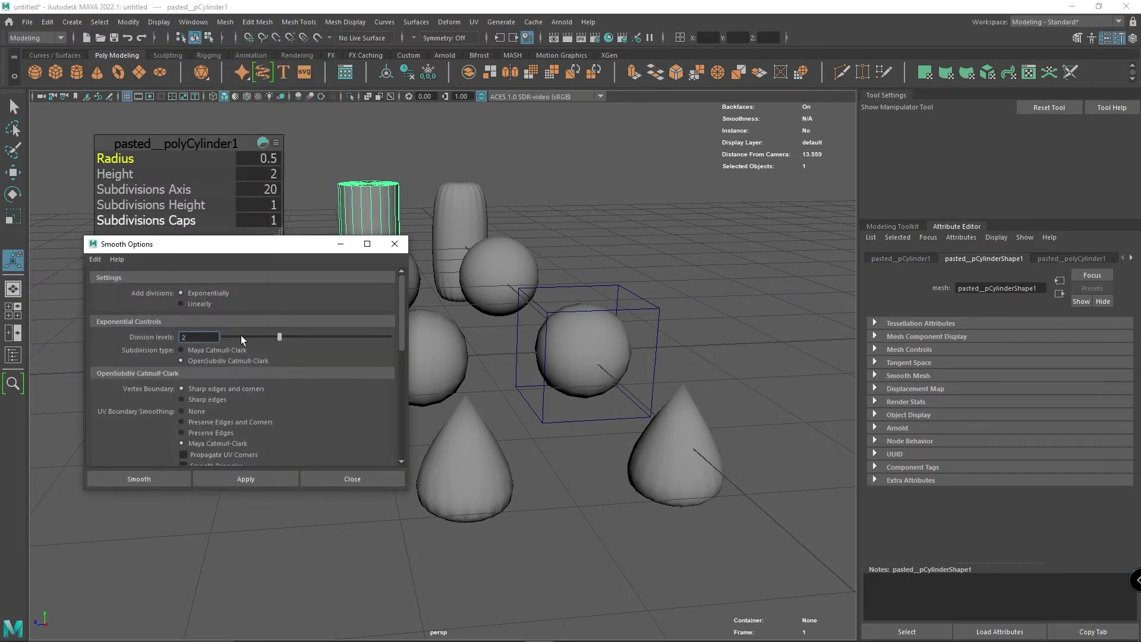
click(186, 479)
click(282, 406)
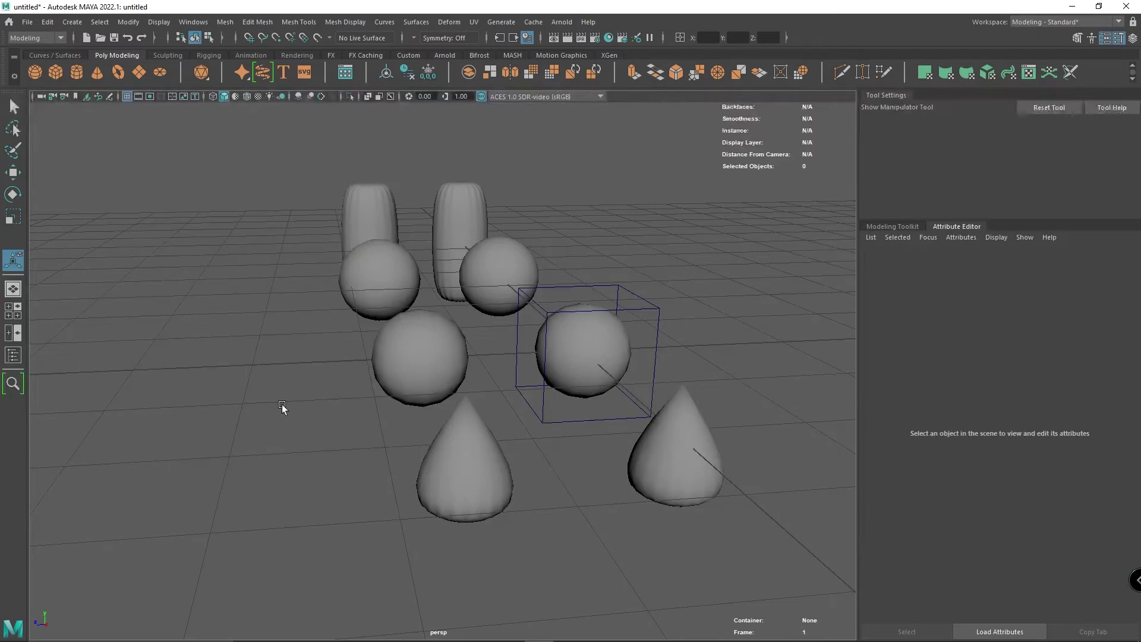
Step: Frame the cylinders, select the original cylinder and bring up Edit > Delete by Type
alt+drag(281, 406, 209, 250)
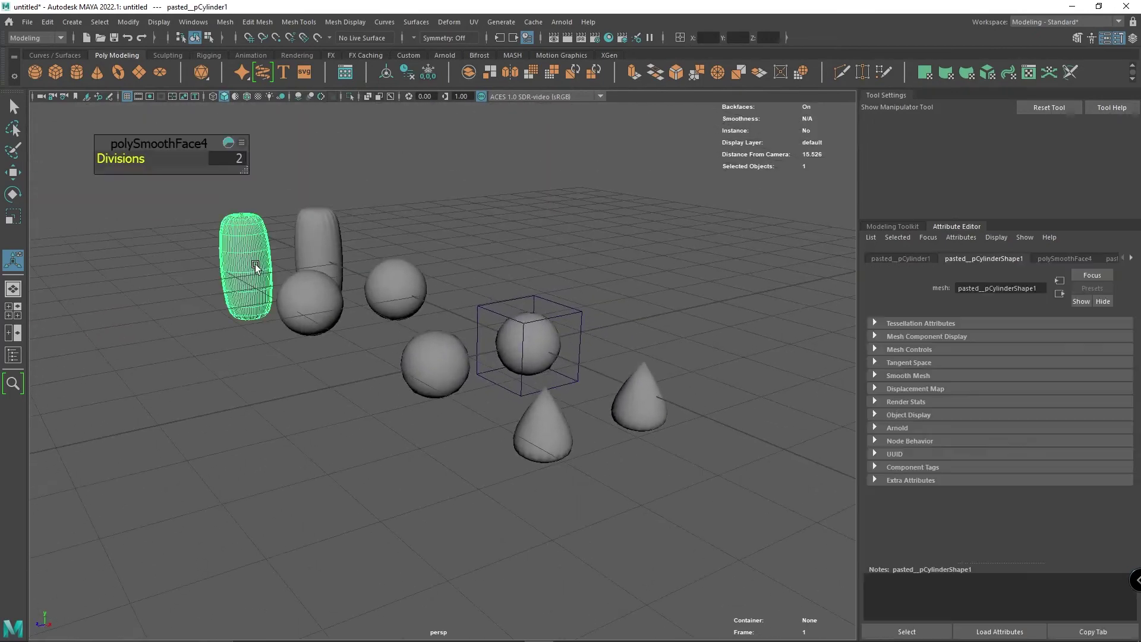
alt+middle_drag(256, 266, 438, 489)
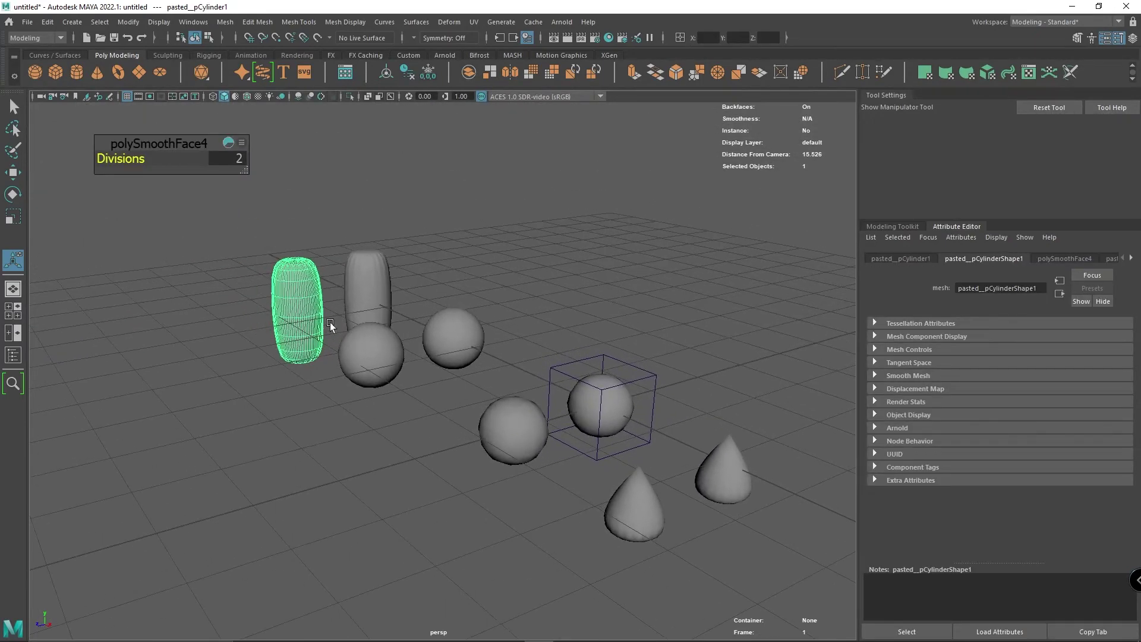
scroll(437, 489, up, 5)
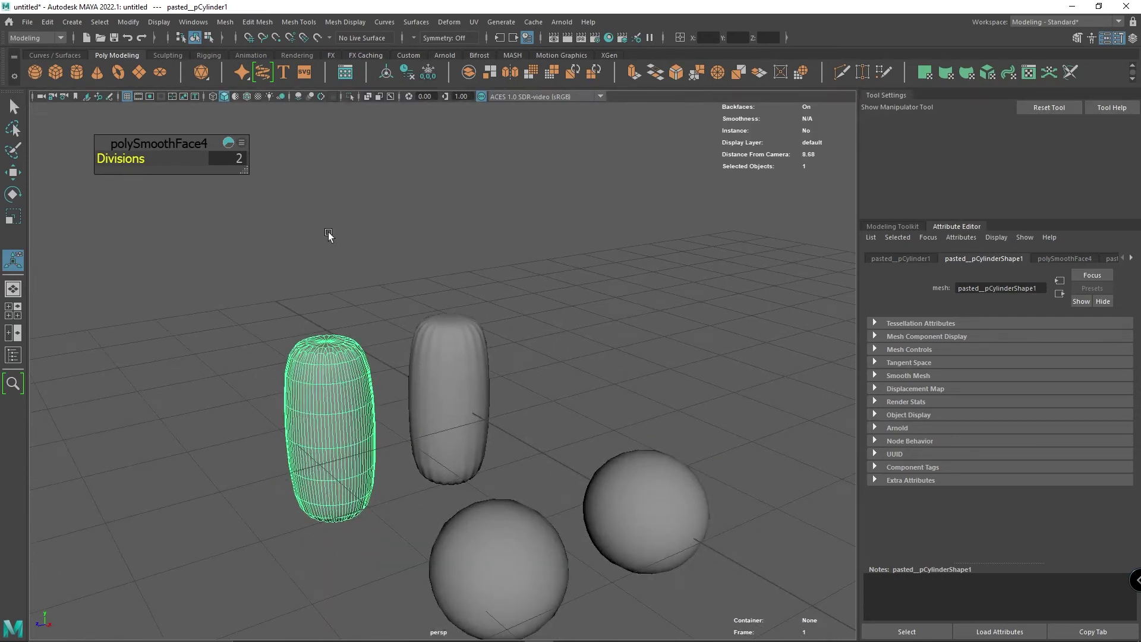
click(440, 411)
click(49, 22)
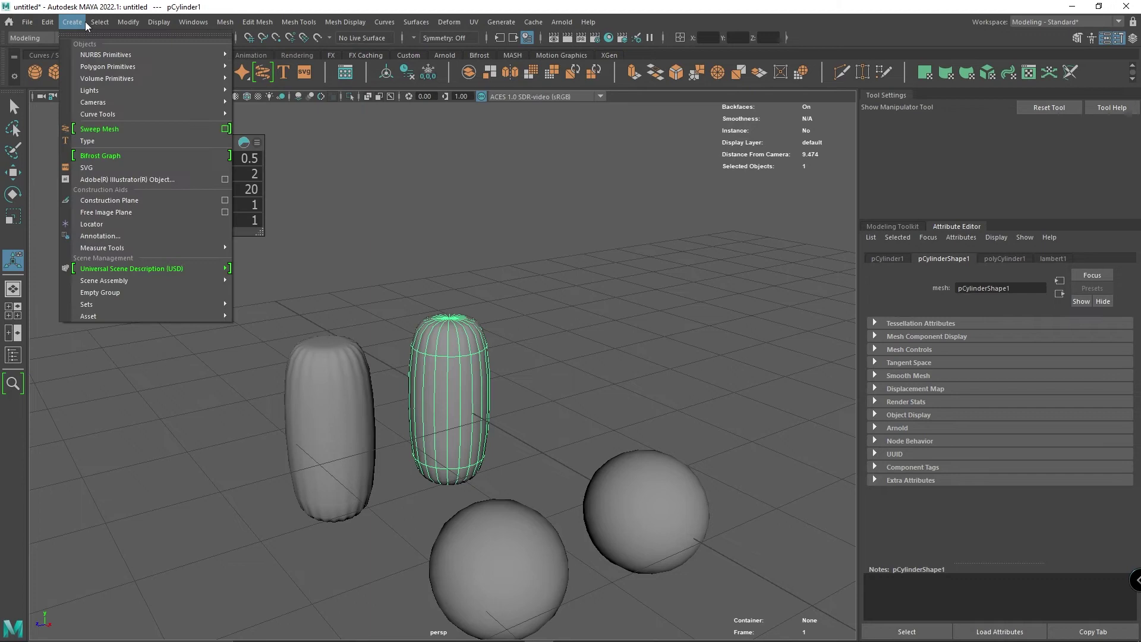
mouse_move(105, 168)
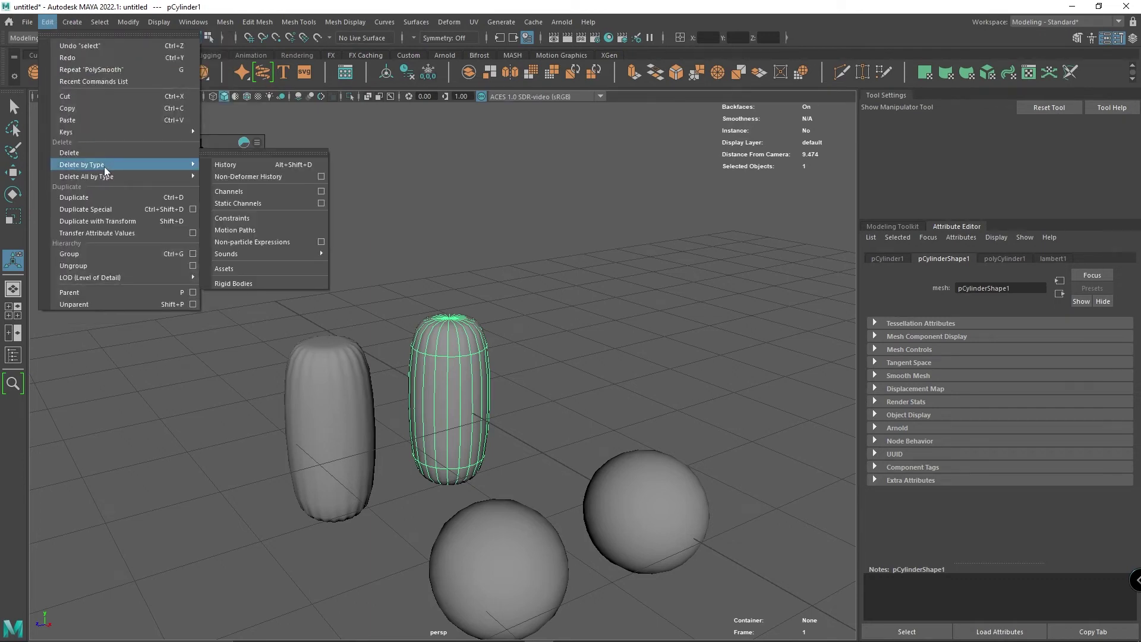
Step: Delete the original cylinder's non-deformer history and set its display to Cage + Smooth Mesh
click(231, 176)
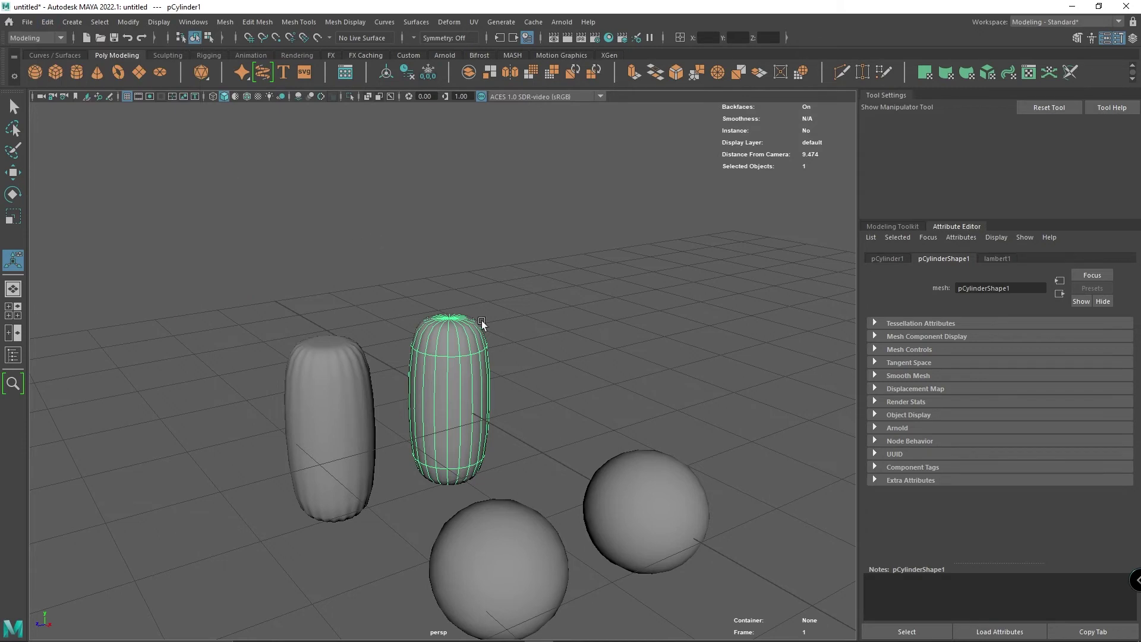
click(876, 375)
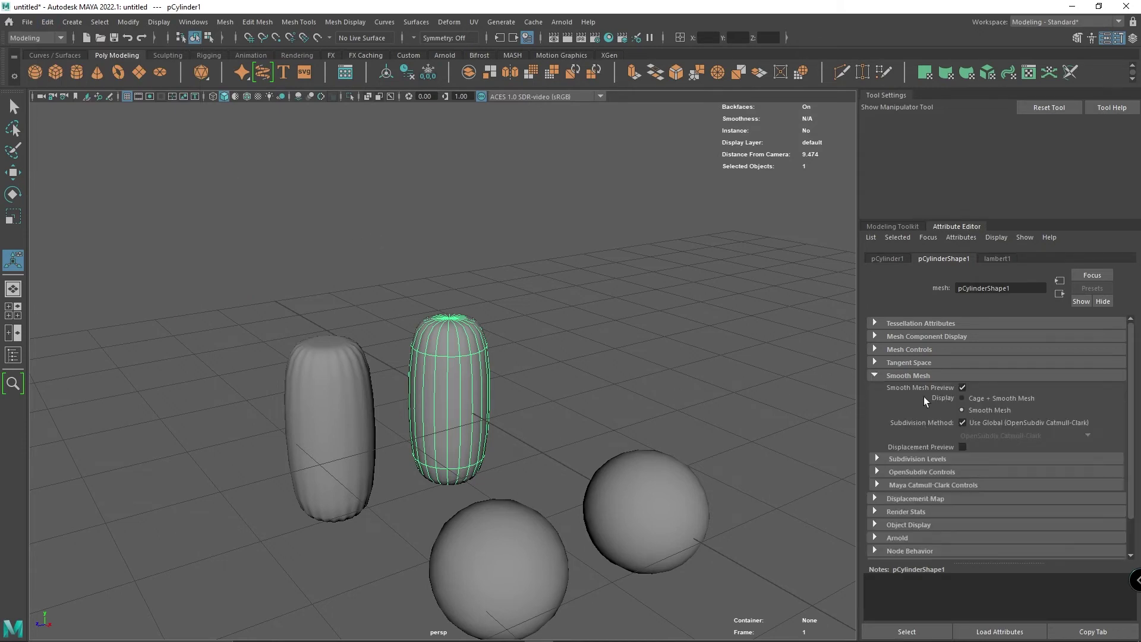
click(961, 398)
Step: Toggle the original cylinder's Smooth Mesh Preview off and on, then select the duplicate cylinder
click(342, 434)
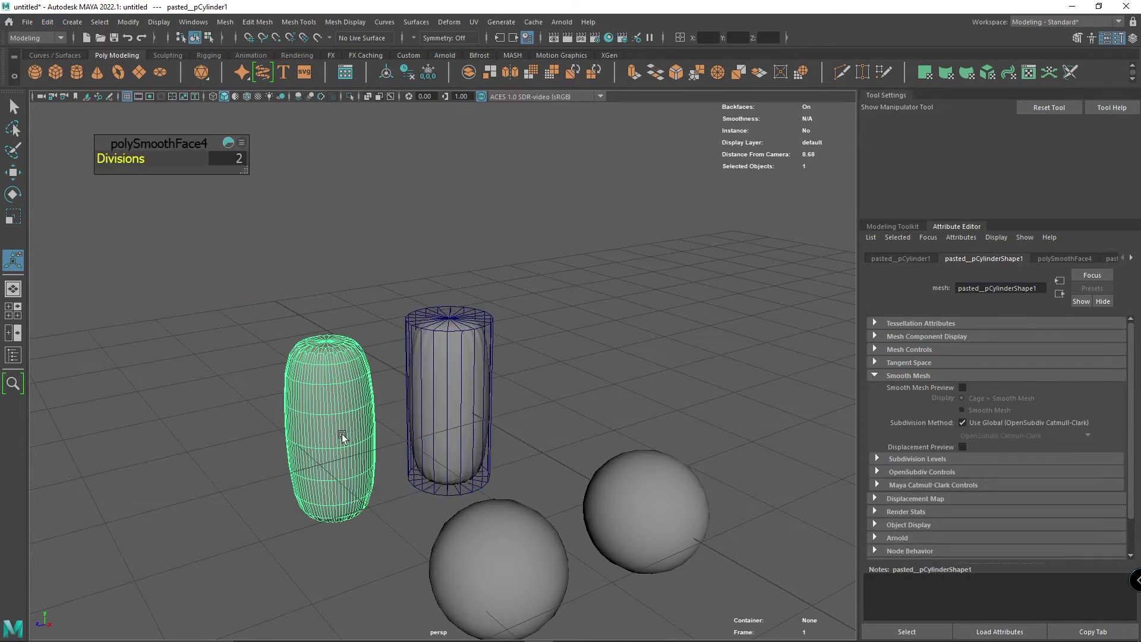
click(419, 330)
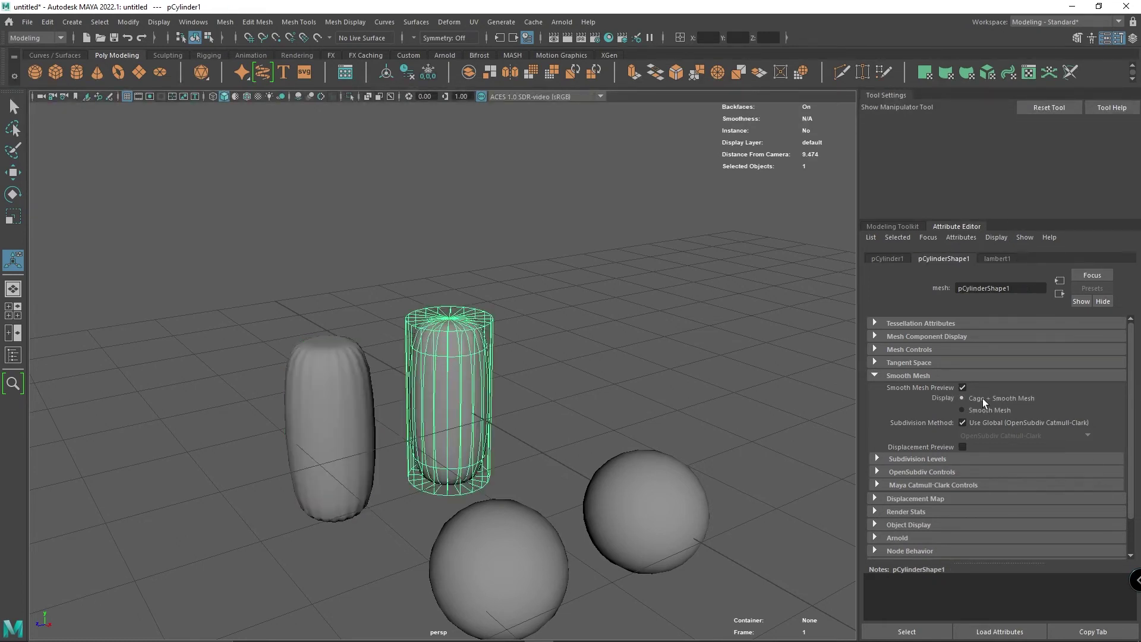
click(962, 387)
click(963, 387)
click(323, 456)
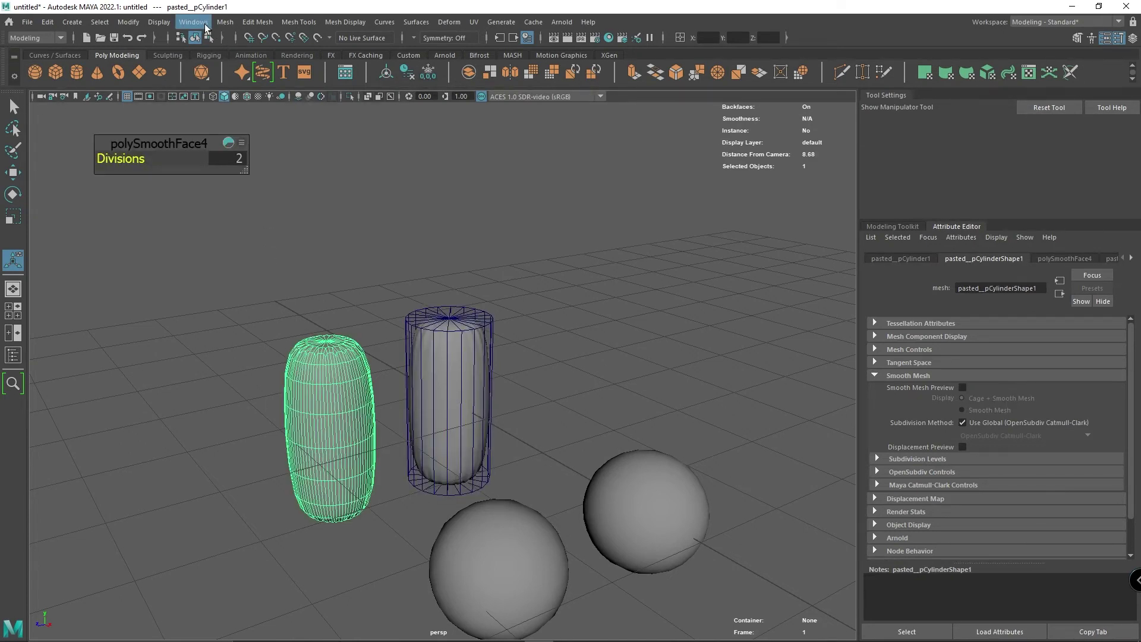
Step: Mistakenly apply Mesh > Remesh to the duplicate cylinder, then deselect
click(225, 22)
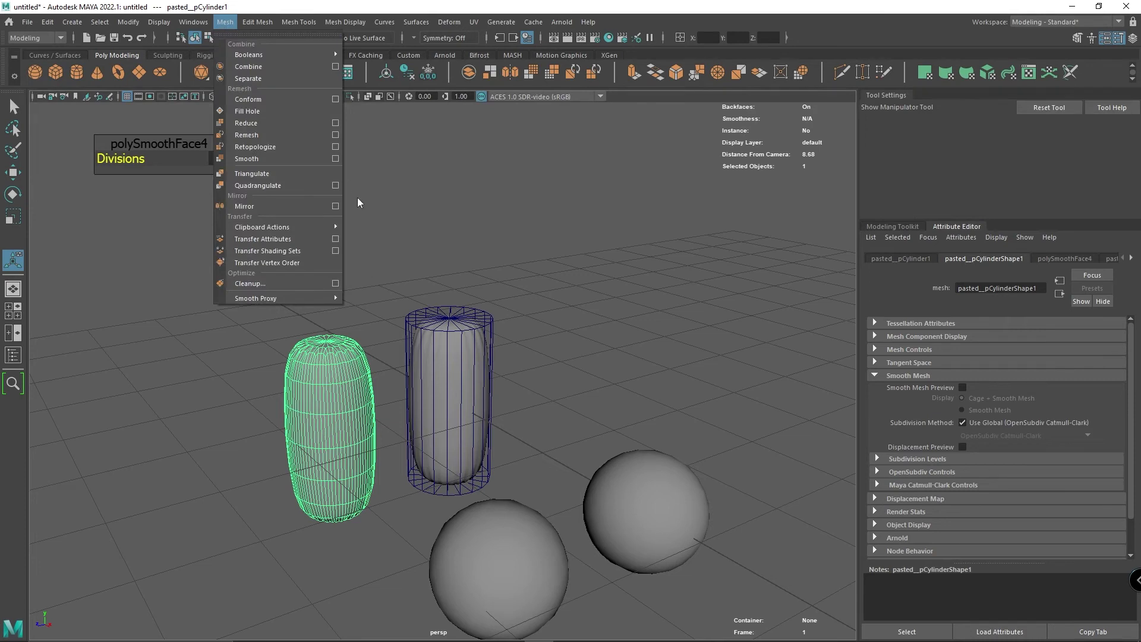
click(335, 136)
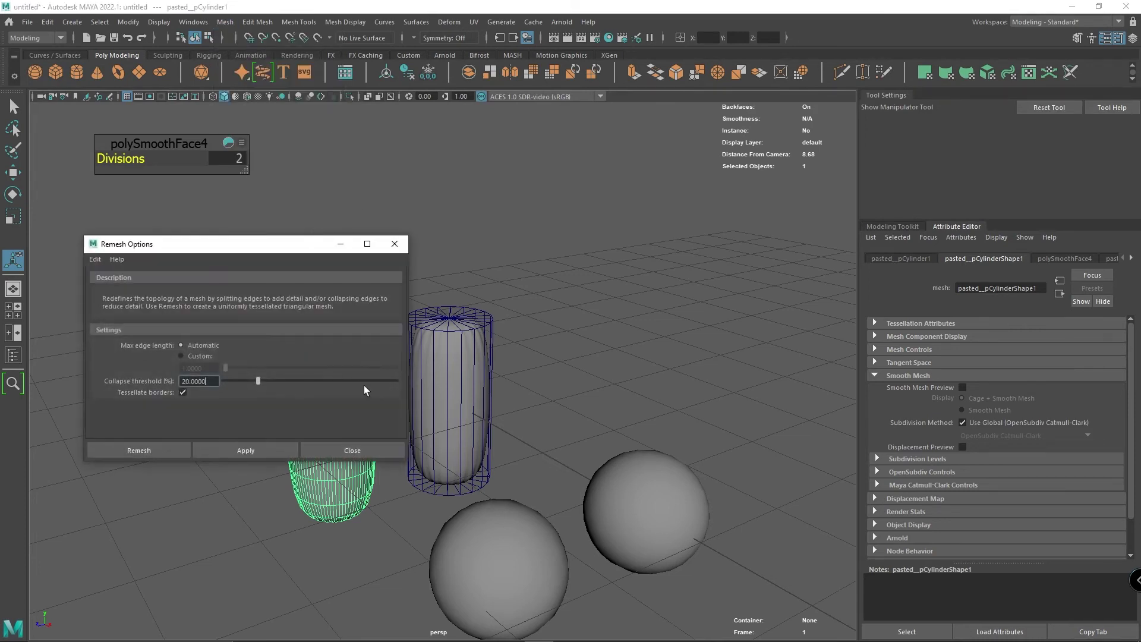
click(172, 449)
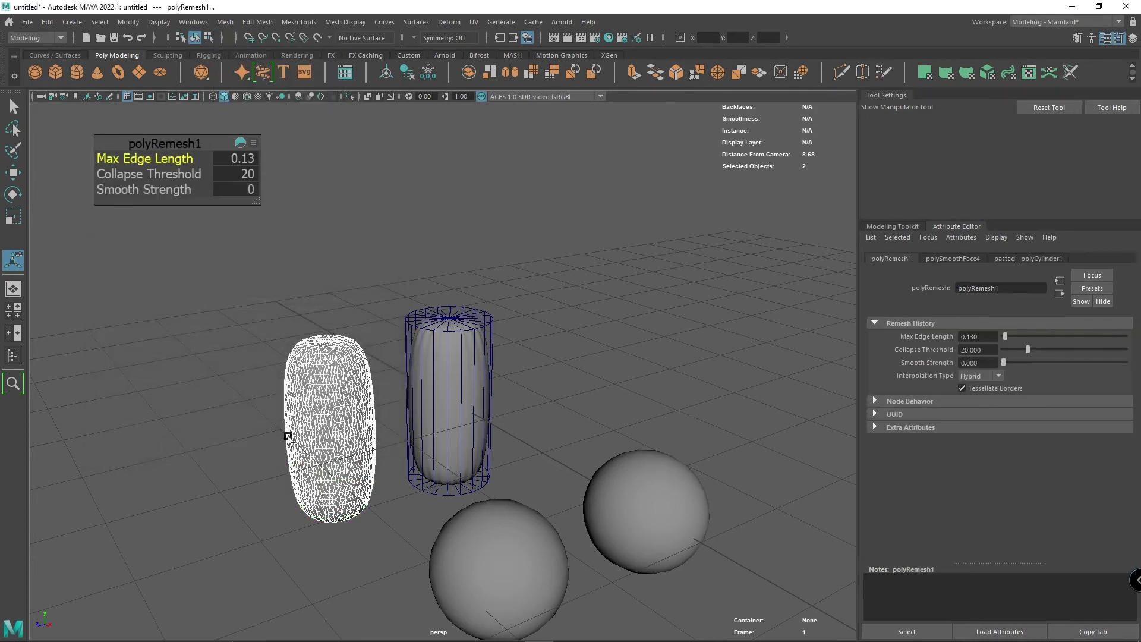
click(228, 396)
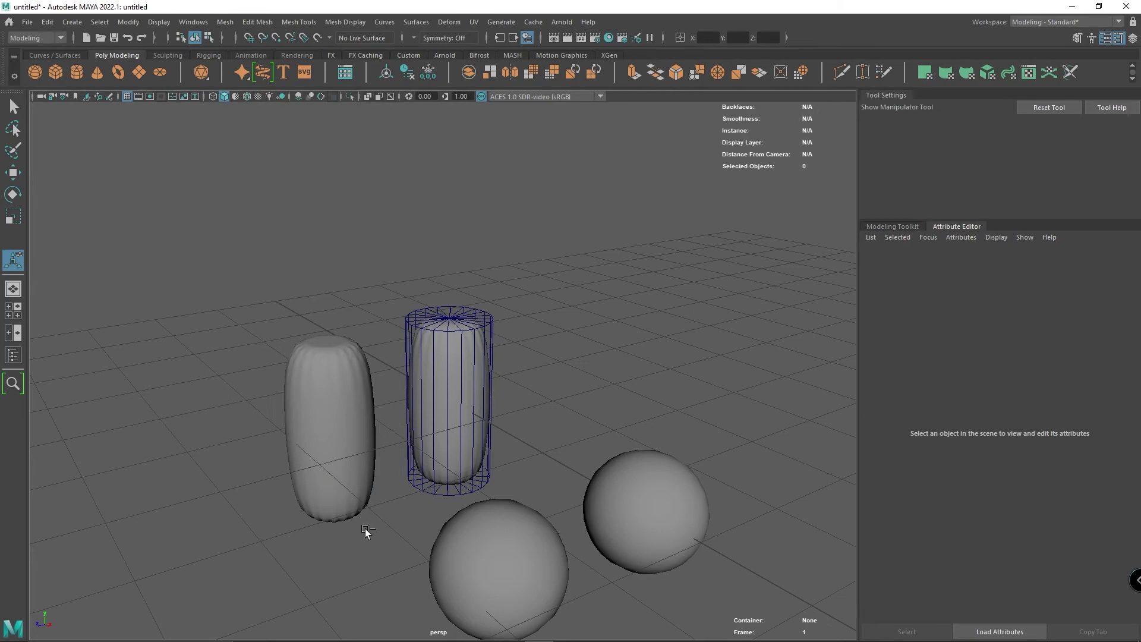
Step: Delete the smoothed duplicate cylinder's non-deformer history and deselect
click(334, 430)
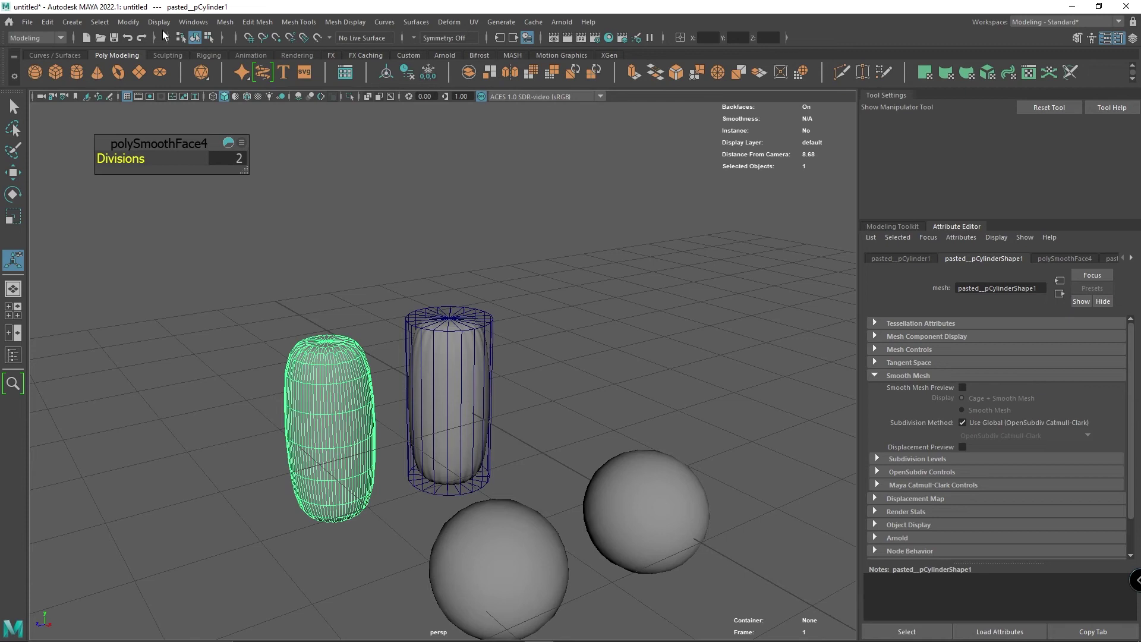
click(55, 22)
mouse_move(174, 163)
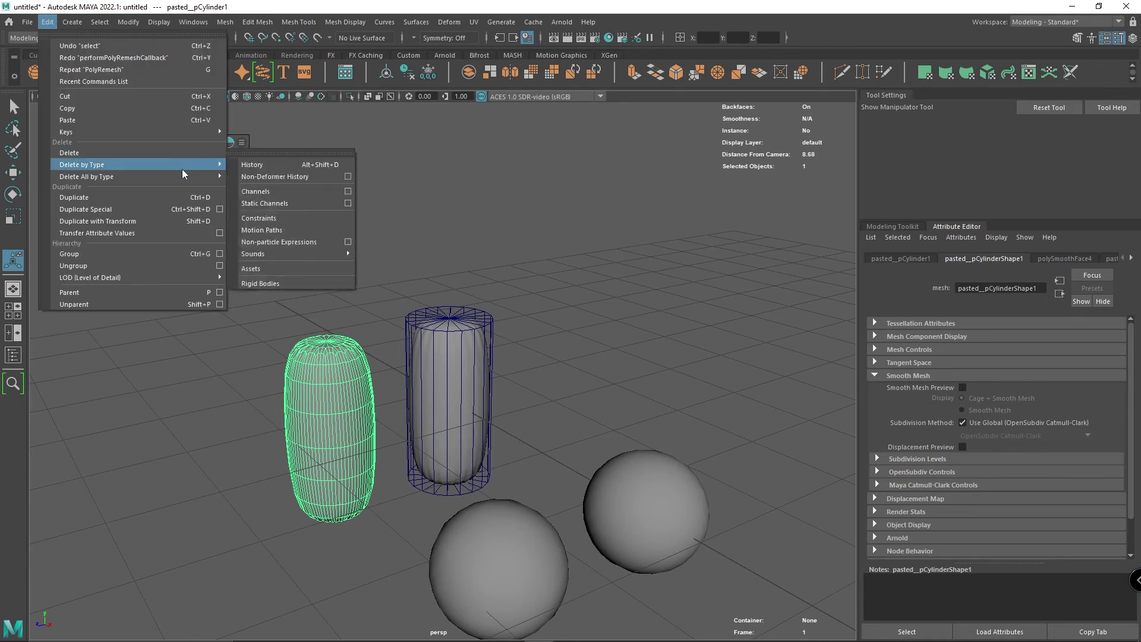
click(262, 176)
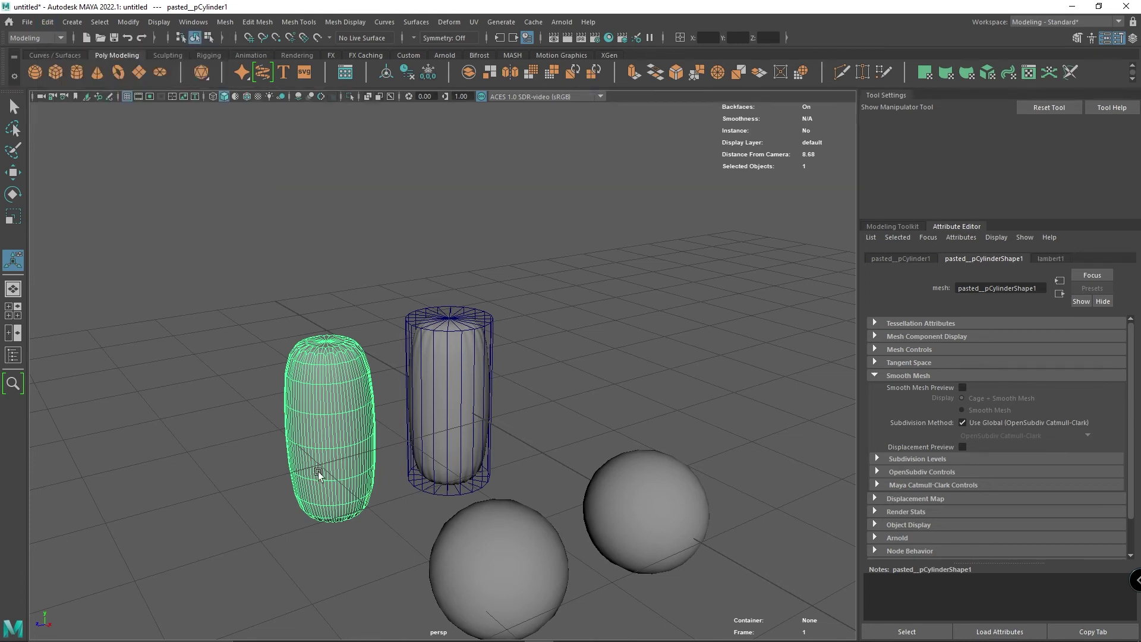
click(270, 294)
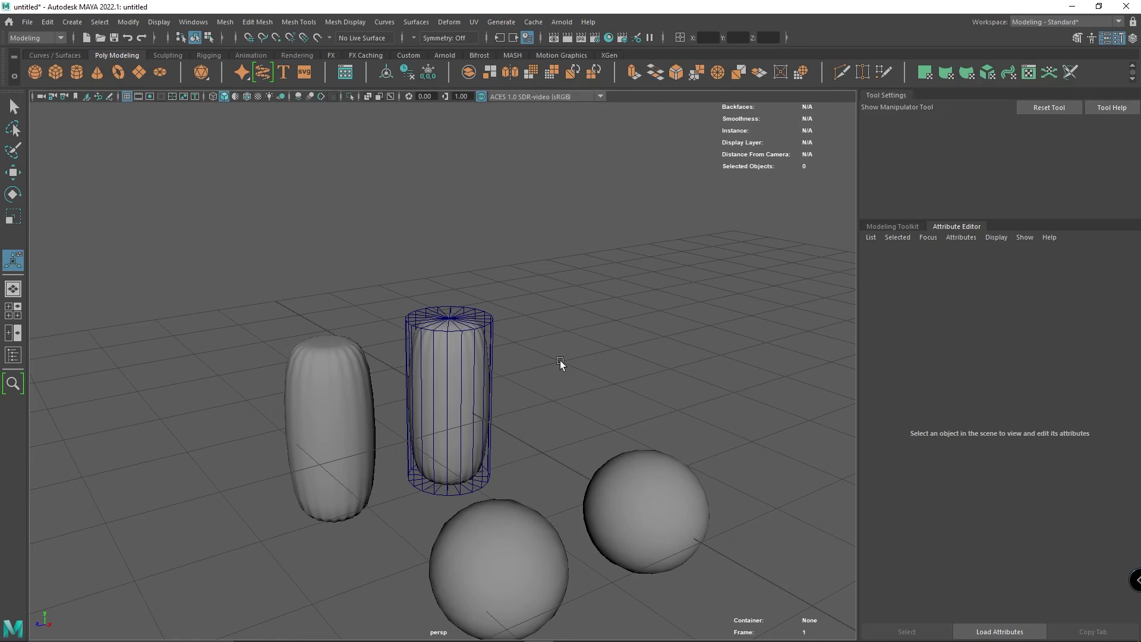
Step: Reframe all primitives, select the duplicate cylinder on the left and bring up the Mesh menu
alt+drag(560, 361, 657, 365)
alt+middle_drag(658, 364, 394, 152)
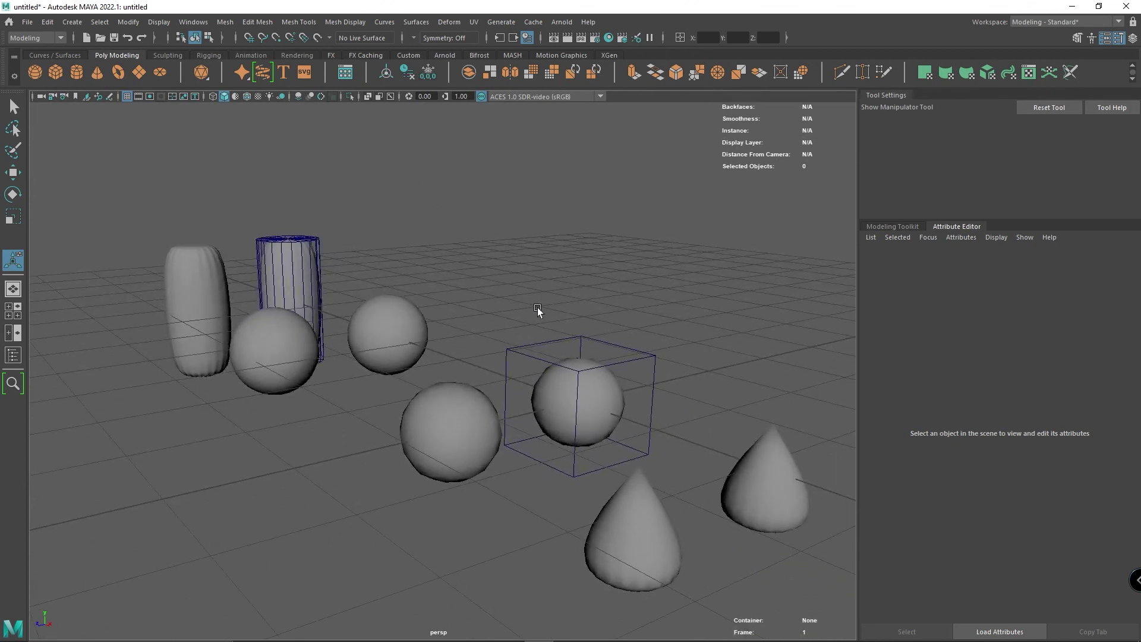
click(555, 372)
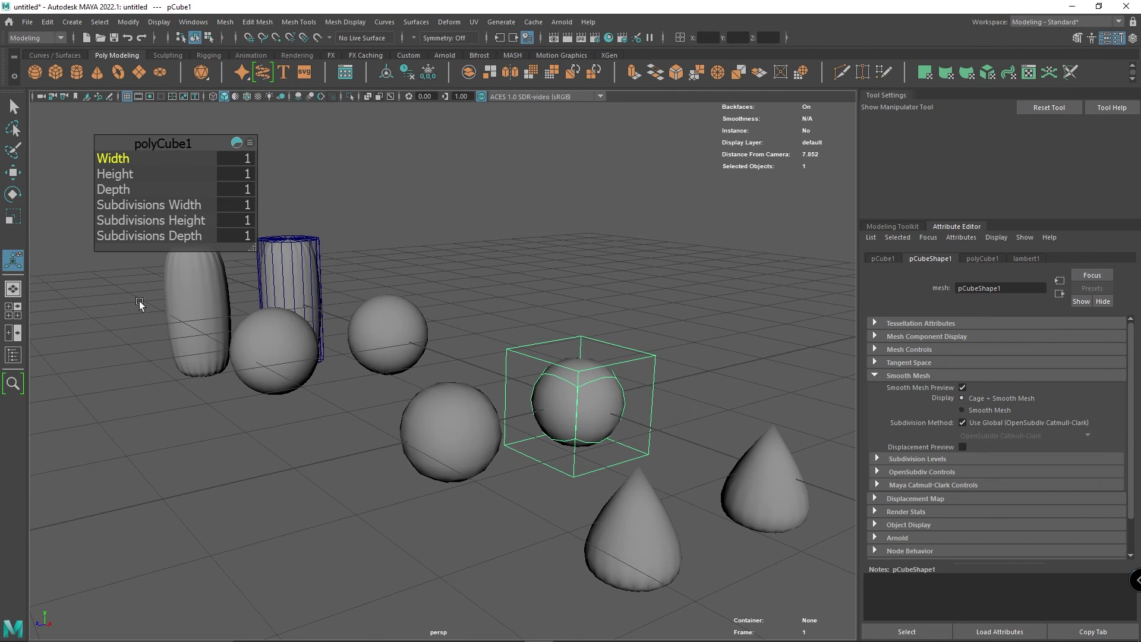
click(179, 312)
click(267, 22)
mouse_move(226, 22)
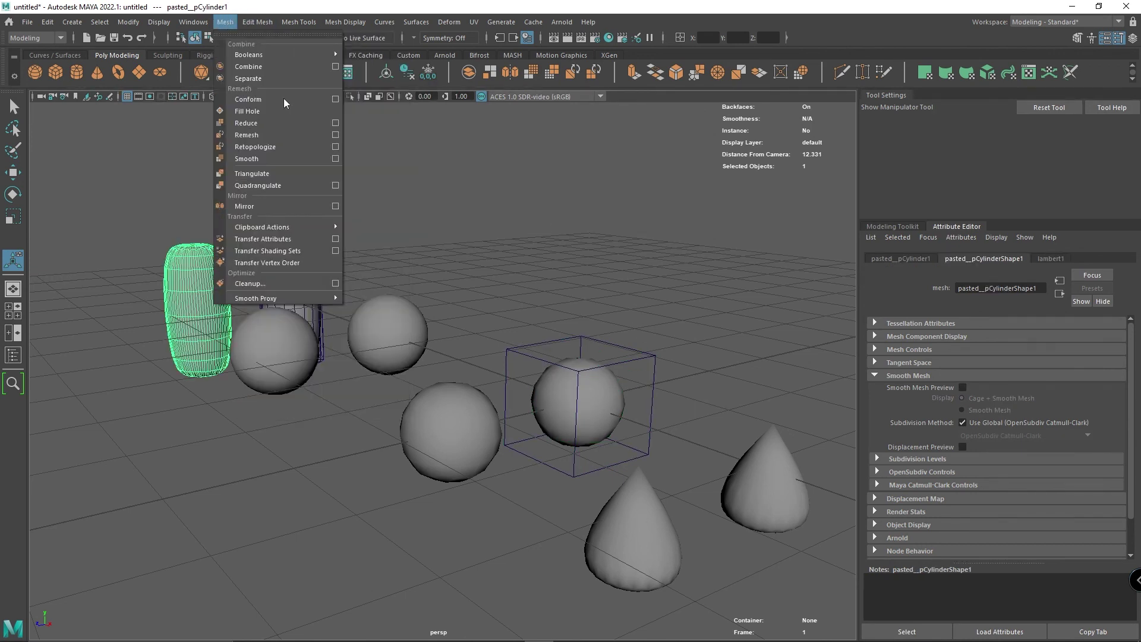